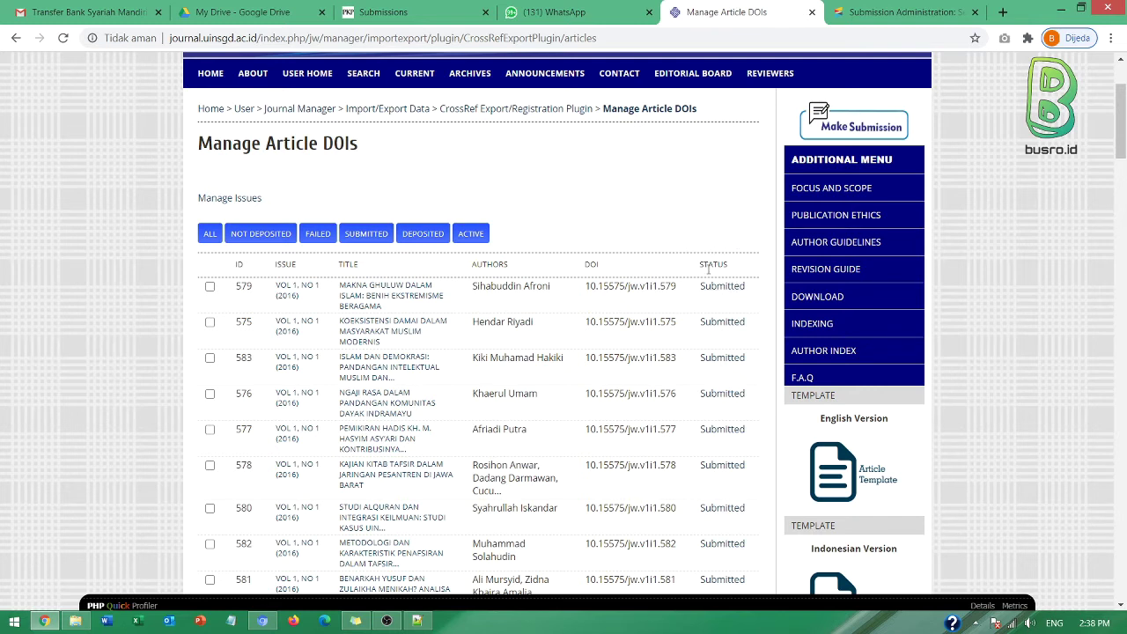
{"action": "scroll", "coordinate": [711, 302], "scroll_direction": "down", "scroll_amount": 3}
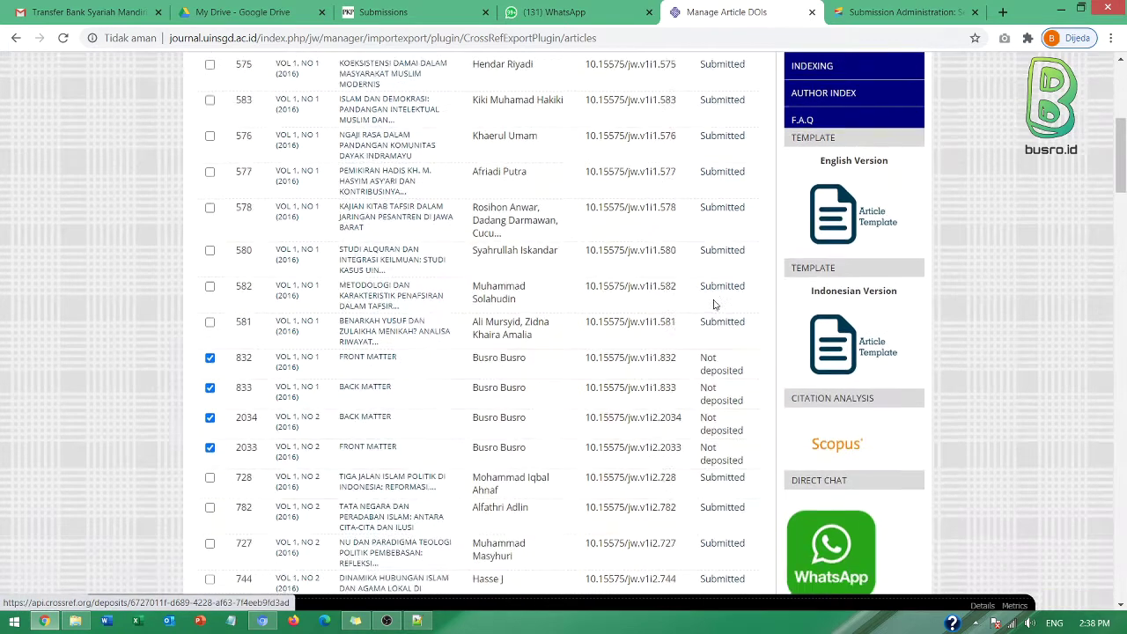
{"action": "scroll", "coordinate": [714, 303], "scroll_direction": "up", "scroll_amount": 4}
{"action": "scroll", "coordinate": [717, 262], "scroll_direction": "down", "scroll_amount": 1}
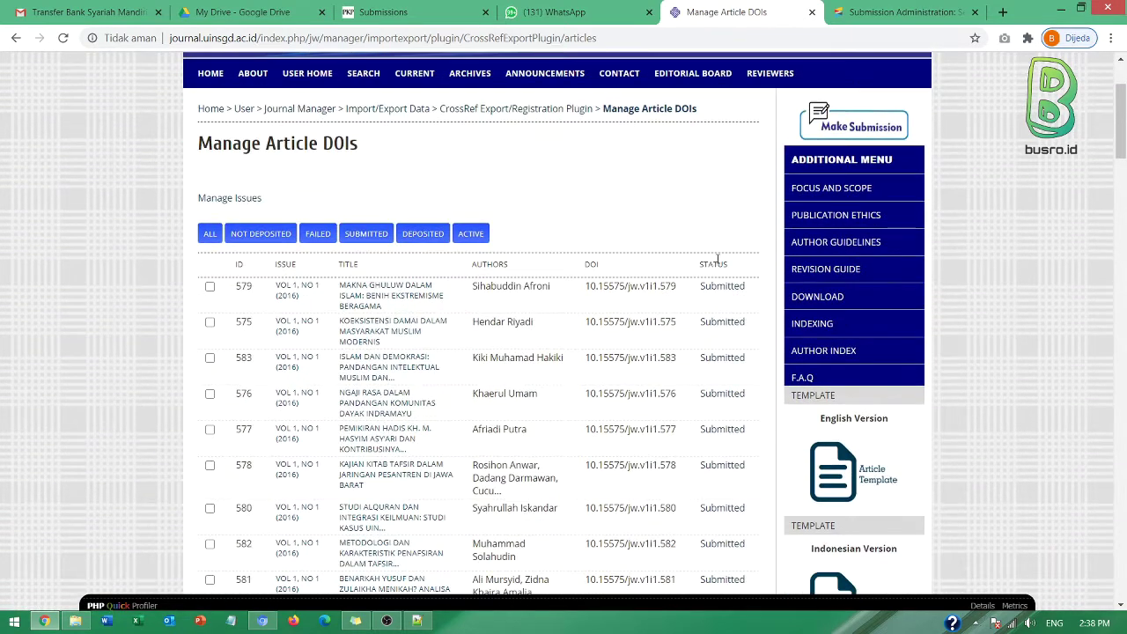
{"action": "scroll", "coordinate": [717, 262], "scroll_direction": "down", "scroll_amount": 4}
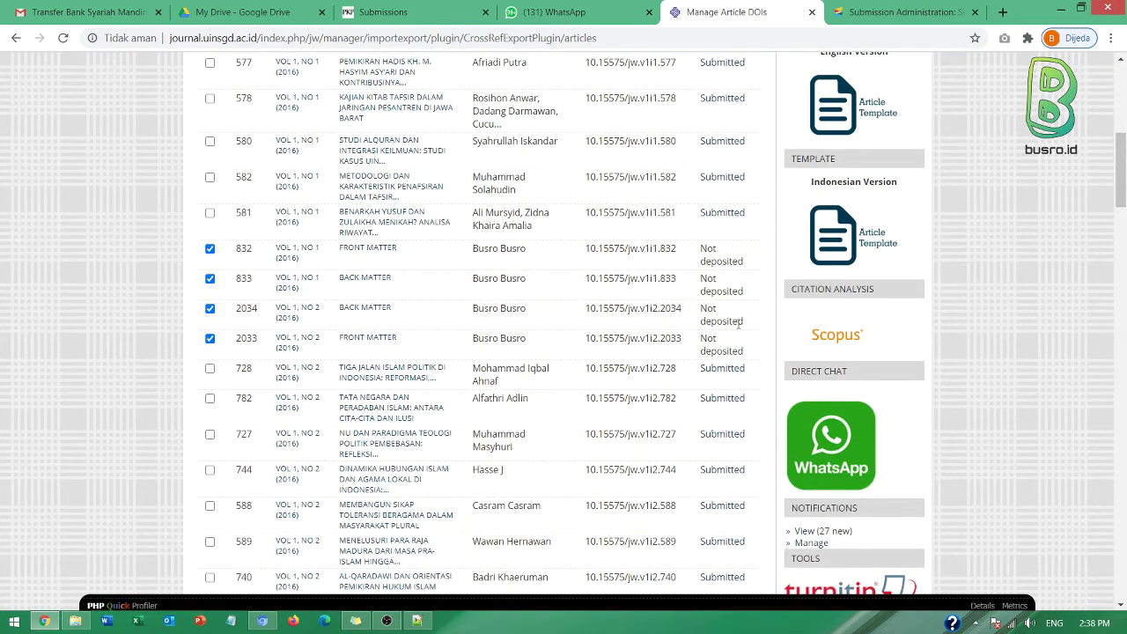
{"action": "left_click_drag", "start_coordinate": [749, 354], "coordinate": [700, 253]}
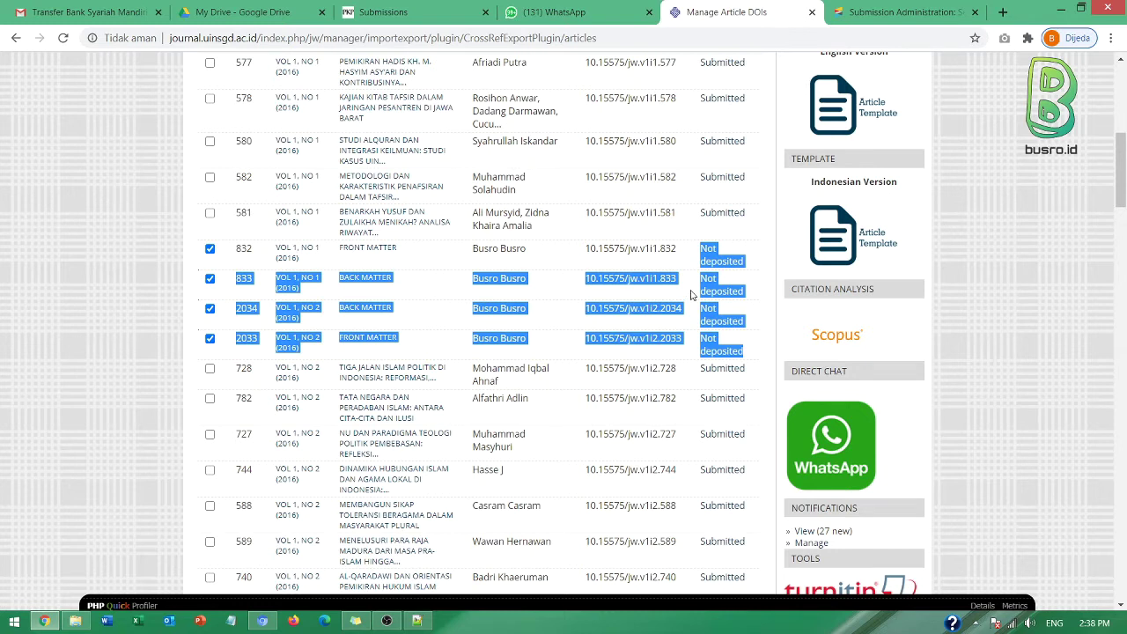
{"action": "scroll", "coordinate": [692, 294], "scroll_direction": "up", "scroll_amount": 5}
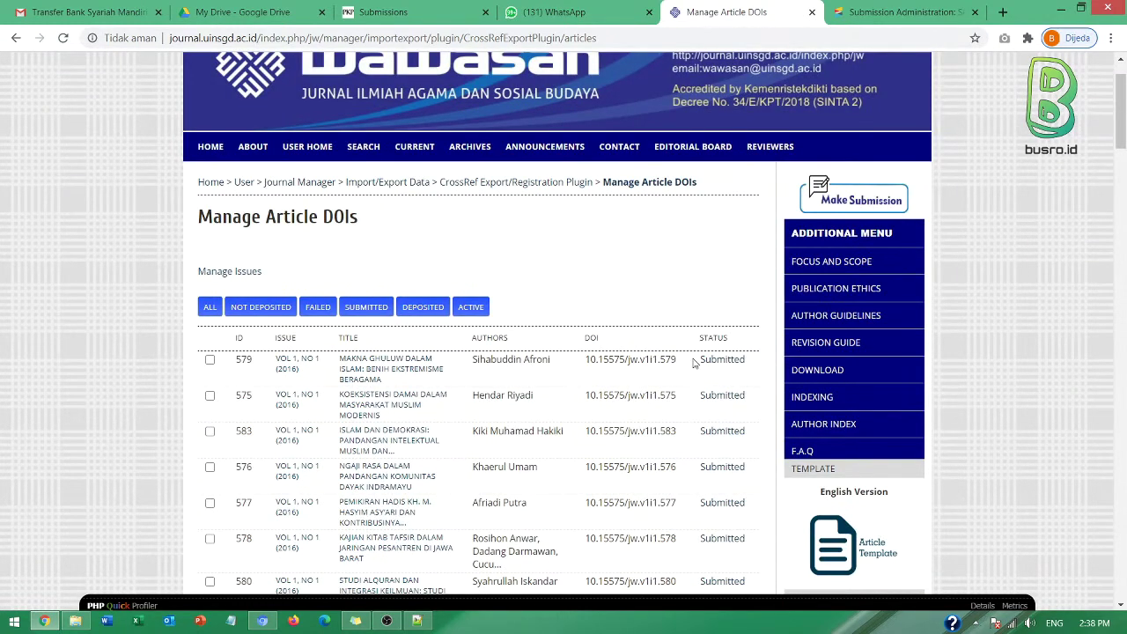
{"action": "left_click_drag", "start_coordinate": [694, 362], "coordinate": [754, 364]}
{"action": "scroll", "coordinate": [695, 318], "scroll_direction": "down", "scroll_amount": 1}
{"action": "scroll", "coordinate": [705, 345], "scroll_direction": "down", "scroll_amount": 8}
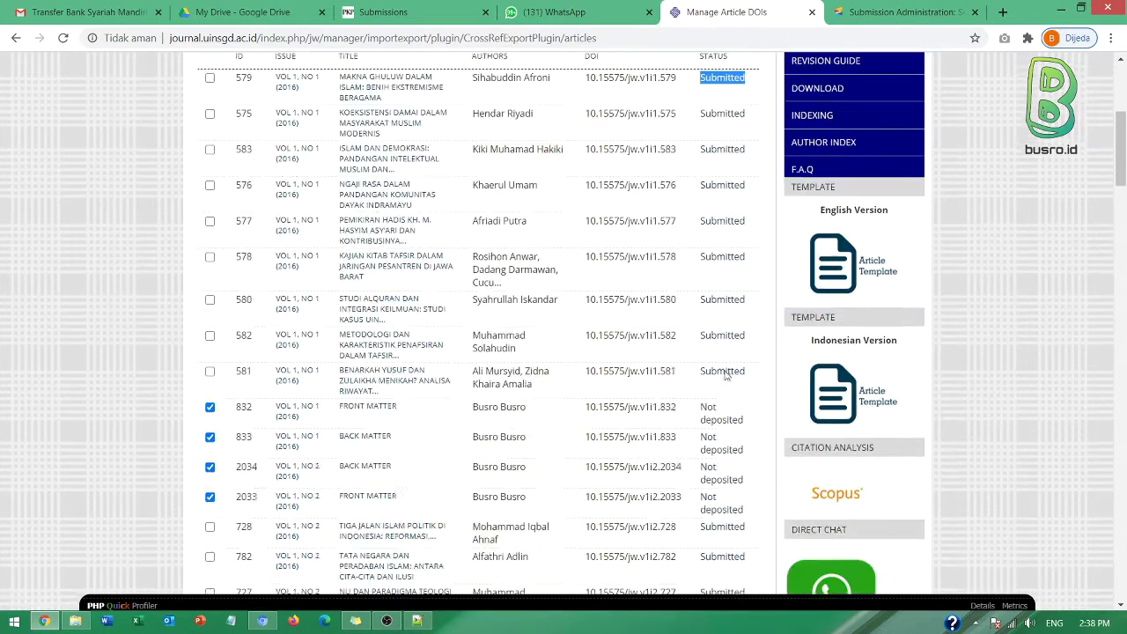
{"action": "scroll", "coordinate": [727, 371], "scroll_direction": "up", "scroll_amount": 10}
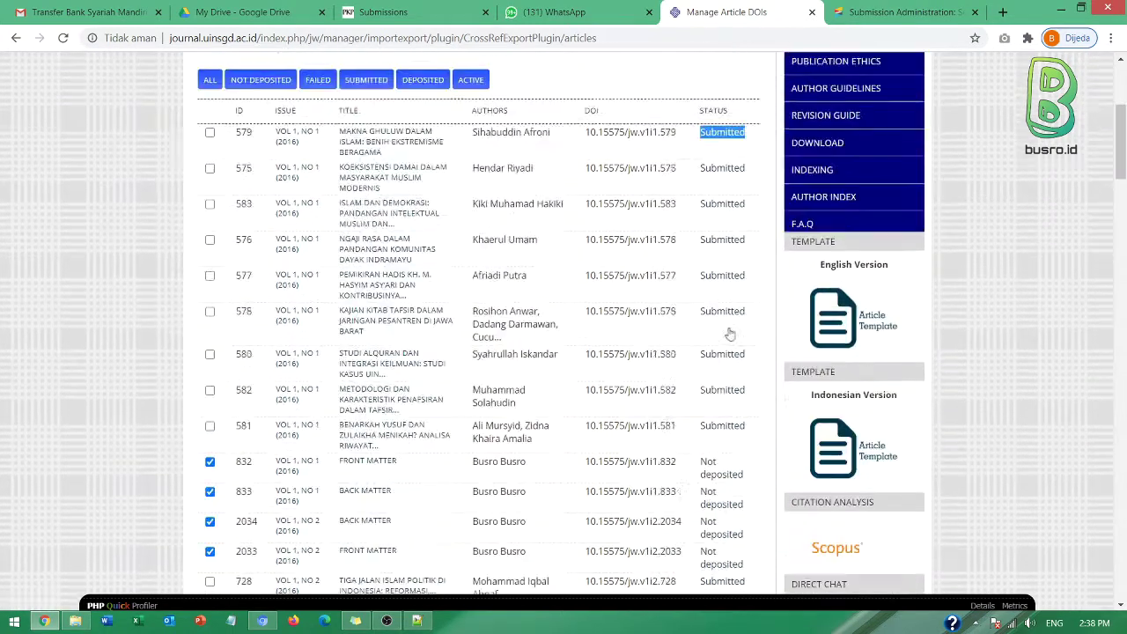
{"action": "scroll", "coordinate": [737, 234], "scroll_direction": "down", "scroll_amount": 2}
{"action": "left_click", "coordinate": [737, 234]}
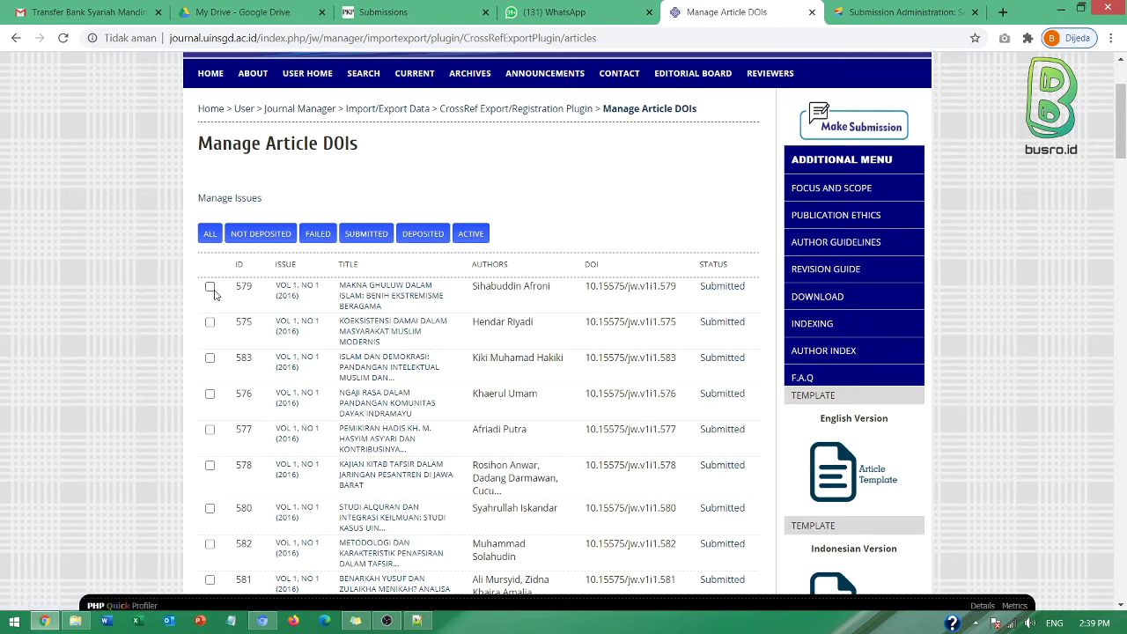
- Register the ticked Not deposited DOIs with Crossref, then tick article 579 for deposit
{"action": "left_click_drag", "start_coordinate": [1120, 110], "coordinate": [1121, 486]}
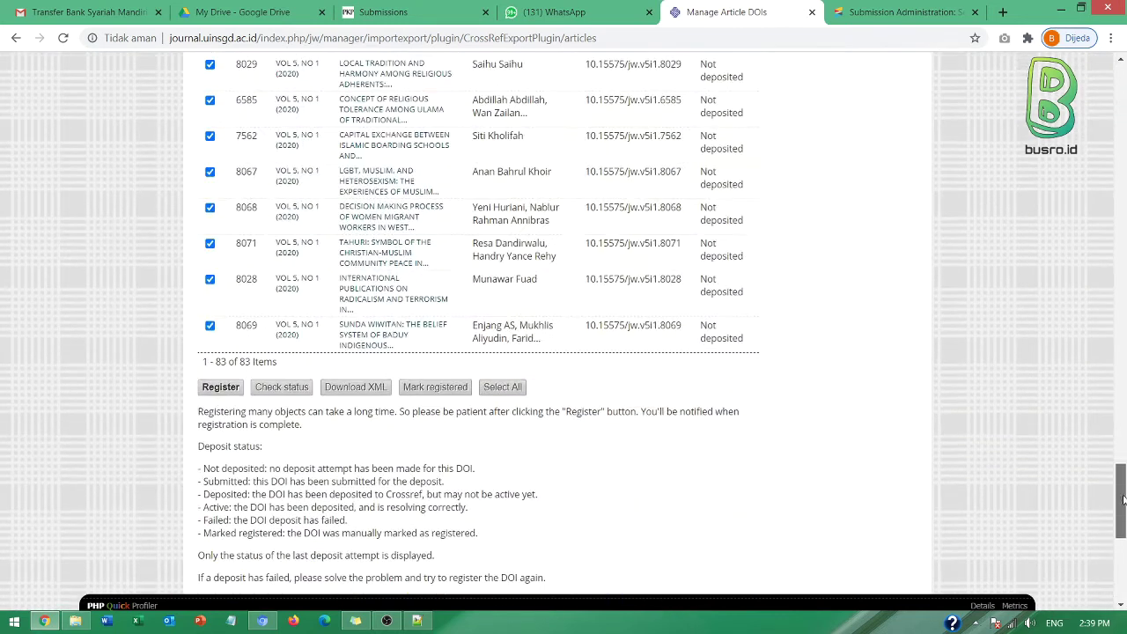
{"action": "left_click", "coordinate": [221, 398]}
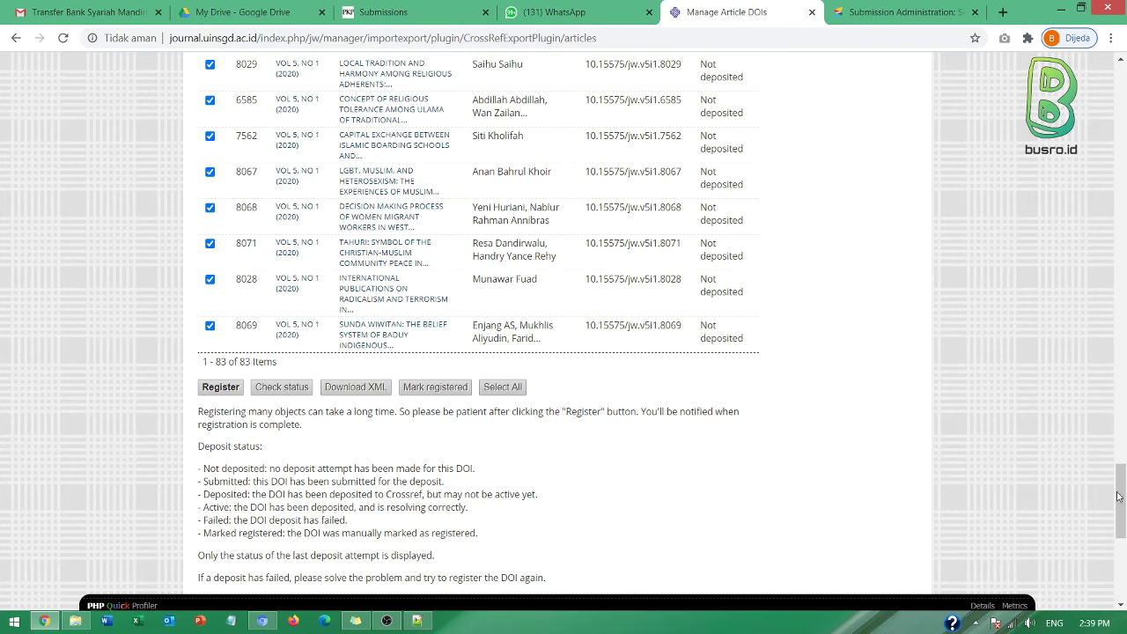
{"action": "left_click_drag", "start_coordinate": [1118, 498], "coordinate": [1118, 137]}
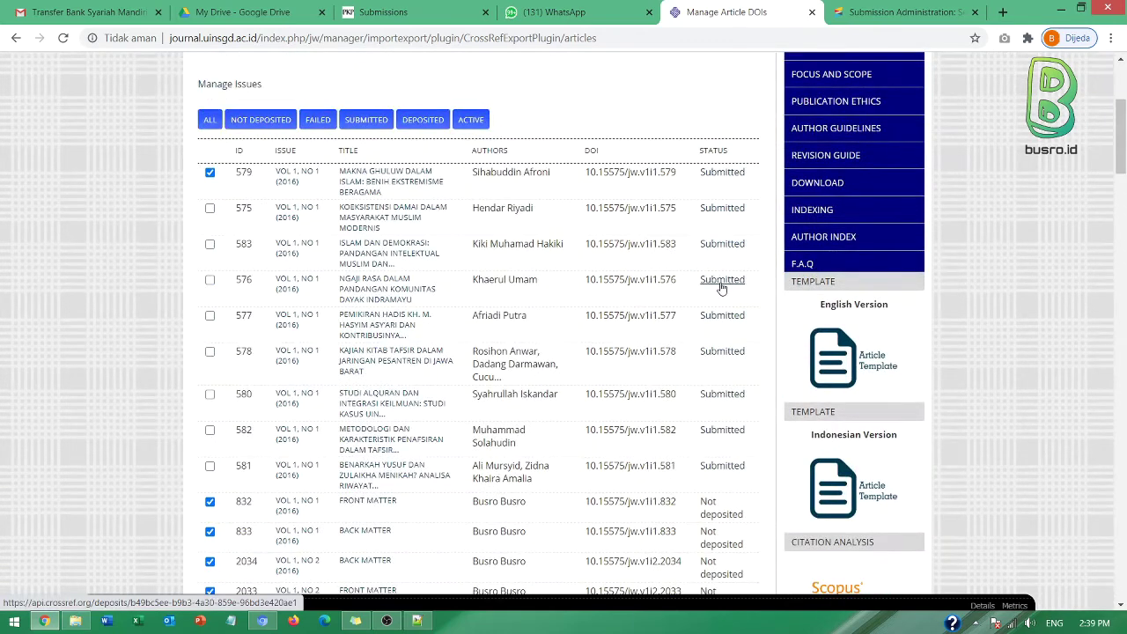
{"action": "scroll", "coordinate": [722, 288], "scroll_direction": "up", "scroll_amount": 2}
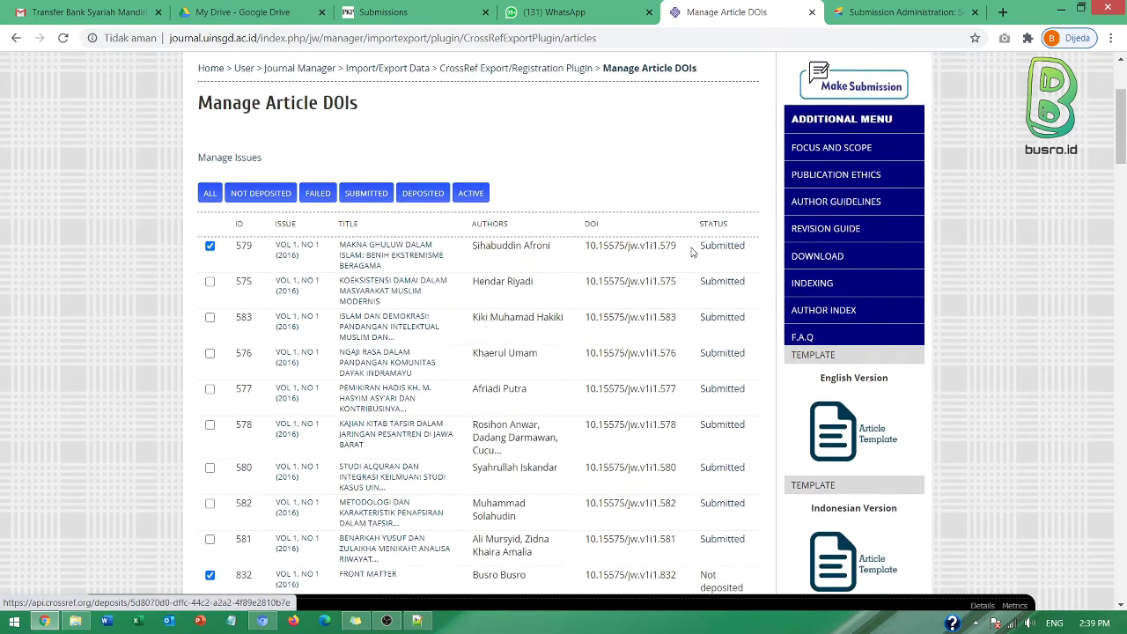
{"action": "left_click", "coordinate": [209, 248]}
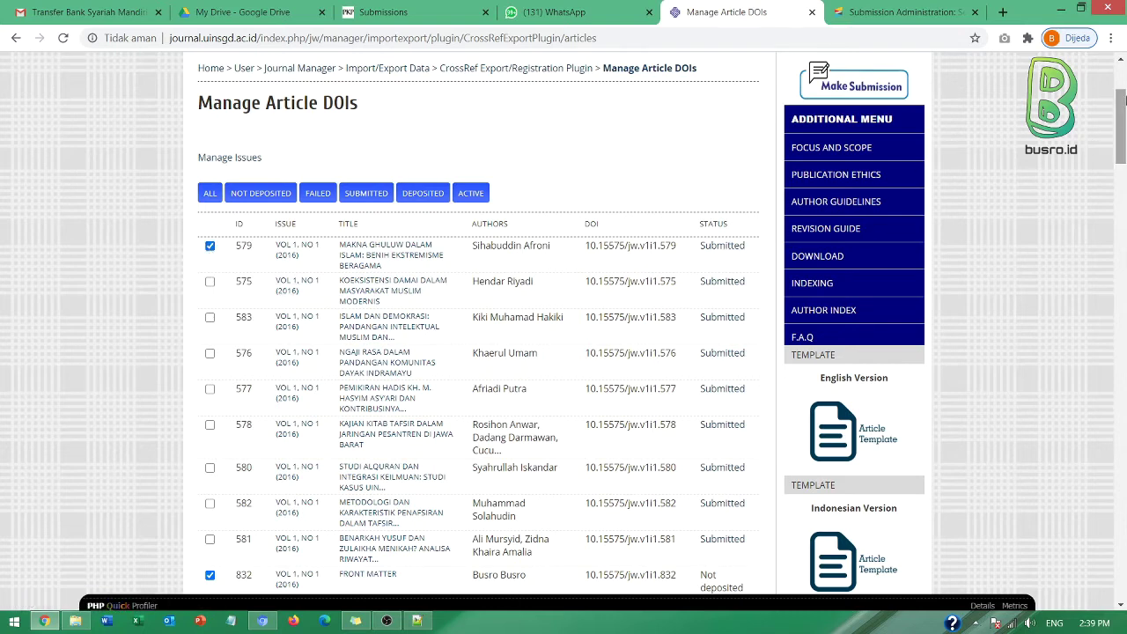
{"action": "left_click_drag", "start_coordinate": [1118, 123], "coordinate": [1050, 583]}
{"action": "scroll", "coordinate": [352, 238], "scroll_direction": "up", "scroll_amount": 6}
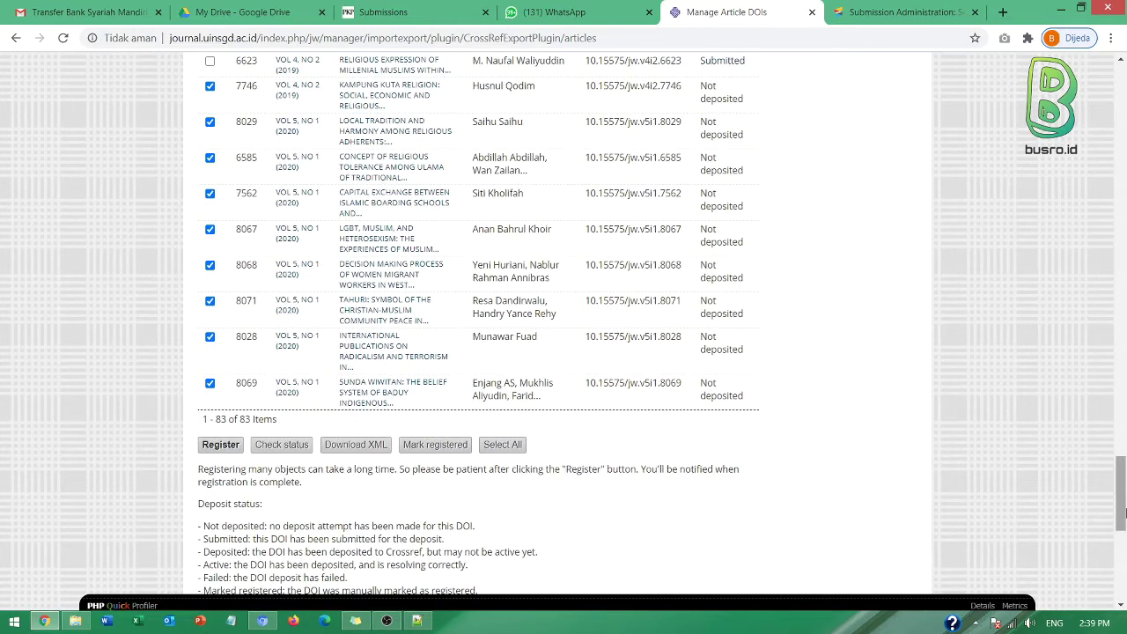
{"action": "left_click_drag", "start_coordinate": [1119, 493], "coordinate": [1121, 115]}
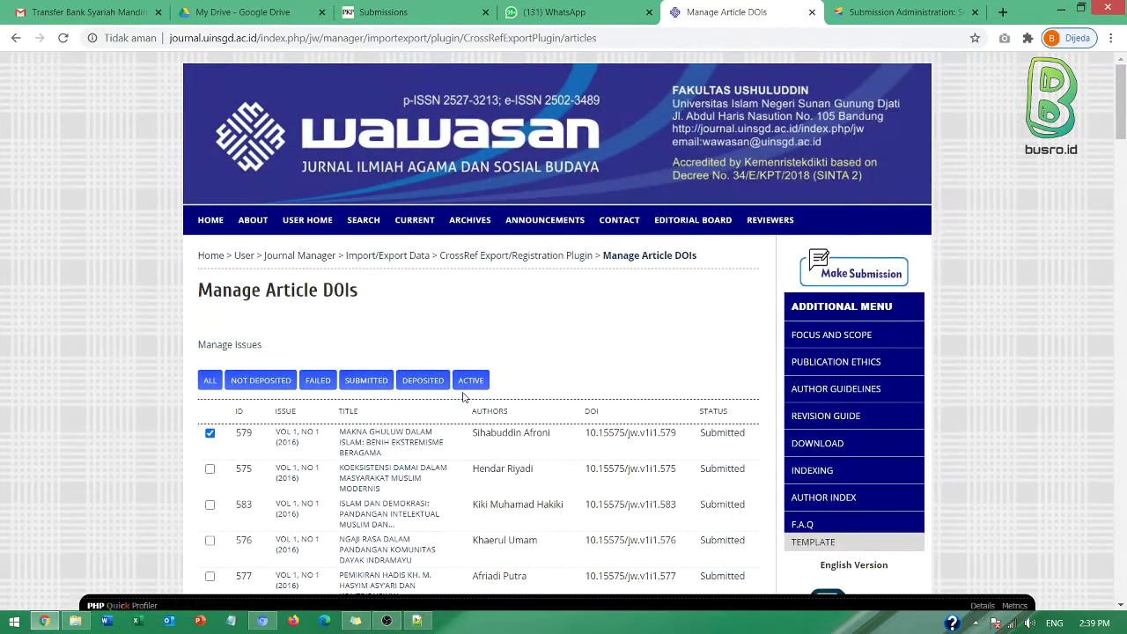
- Re-save the CrossRef plugin settings after checking the stored username and password, declining browser password saving
{"action": "left_click", "coordinate": [499, 258]}
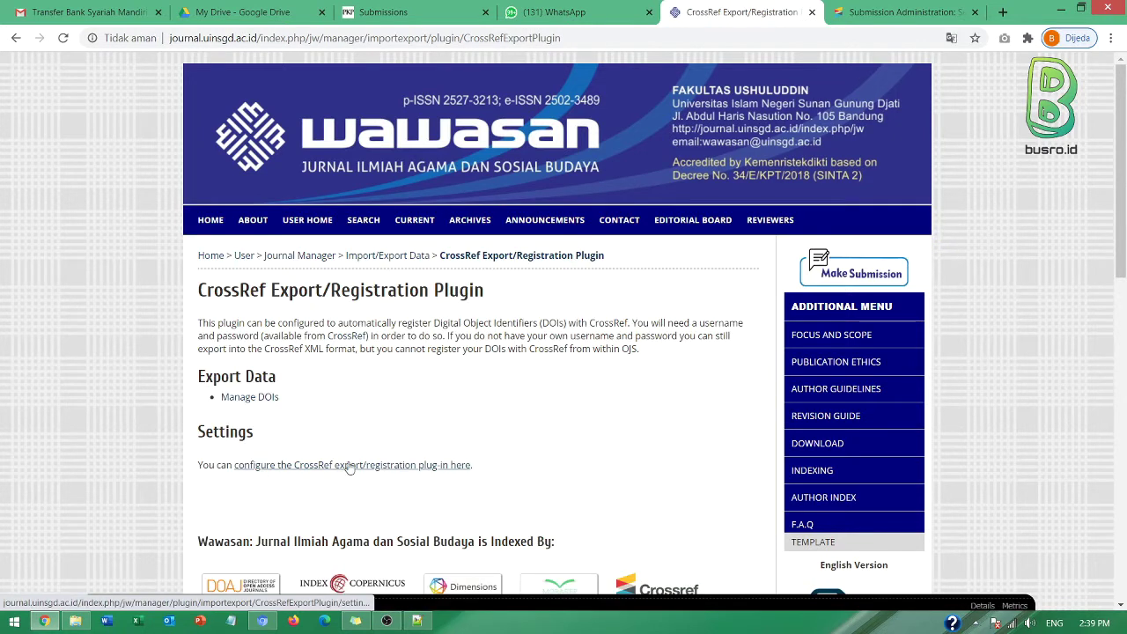
{"action": "left_click", "coordinate": [345, 471]}
{"action": "scroll", "coordinate": [335, 412], "scroll_direction": "down", "scroll_amount": 4}
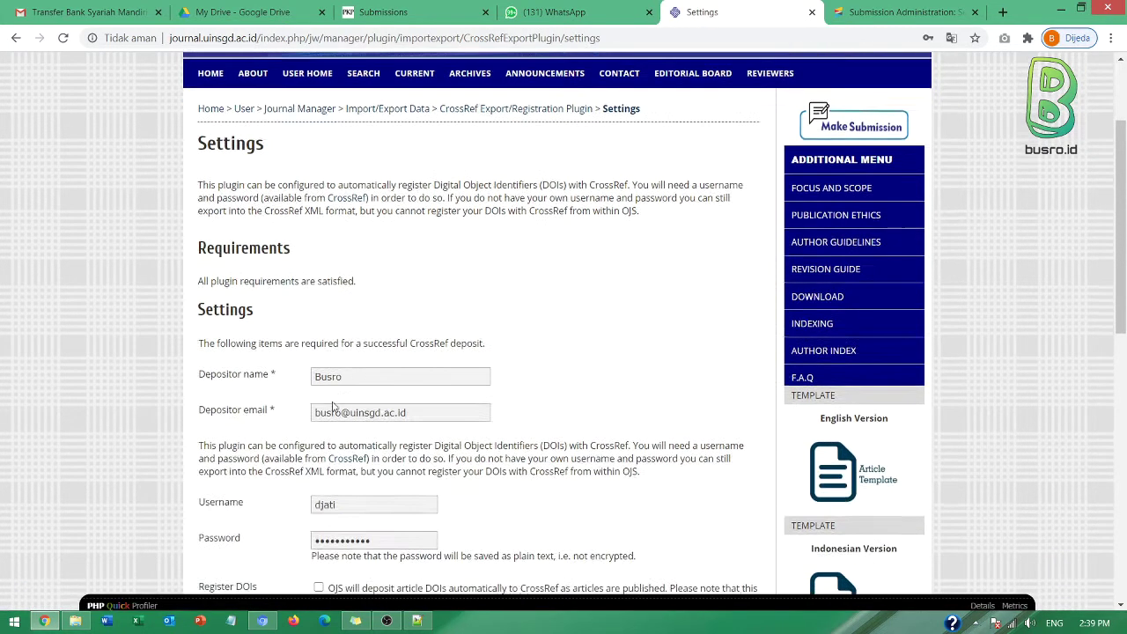
{"action": "left_click_drag", "start_coordinate": [337, 284], "coordinate": [293, 288]}
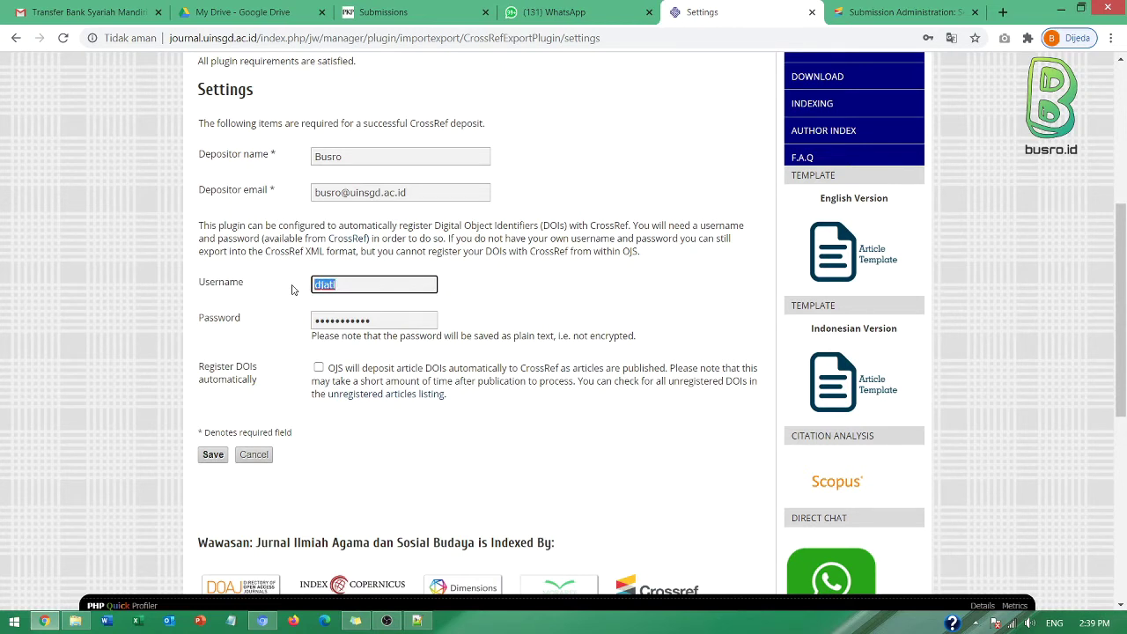
{"action": "left_click_drag", "start_coordinate": [390, 321], "coordinate": [238, 326]}
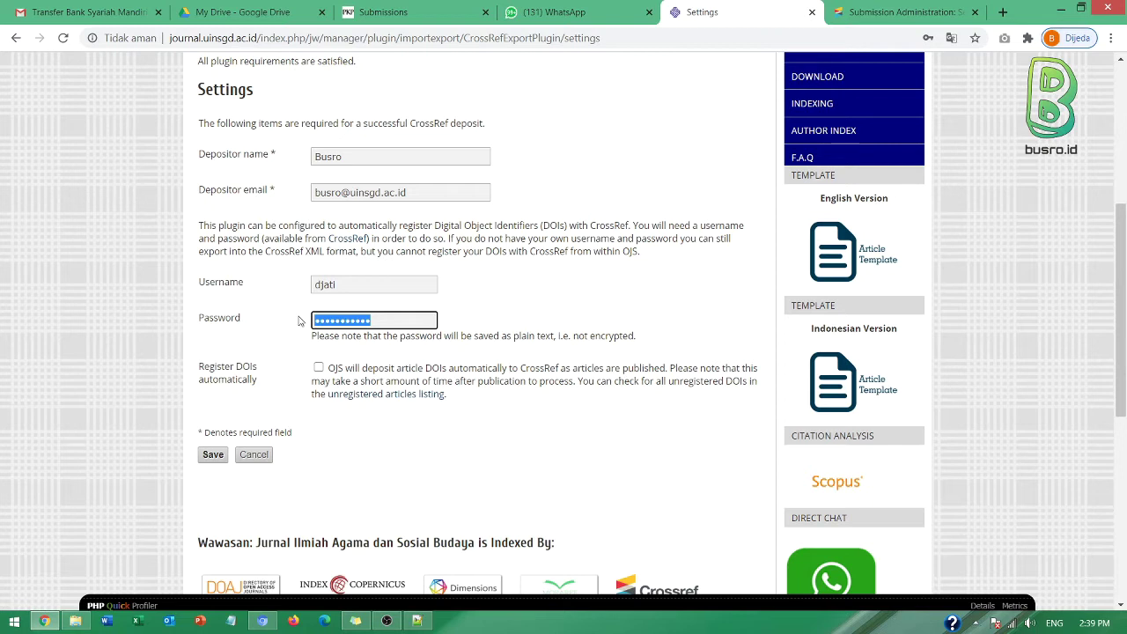
{"action": "key", "text": "Return"}
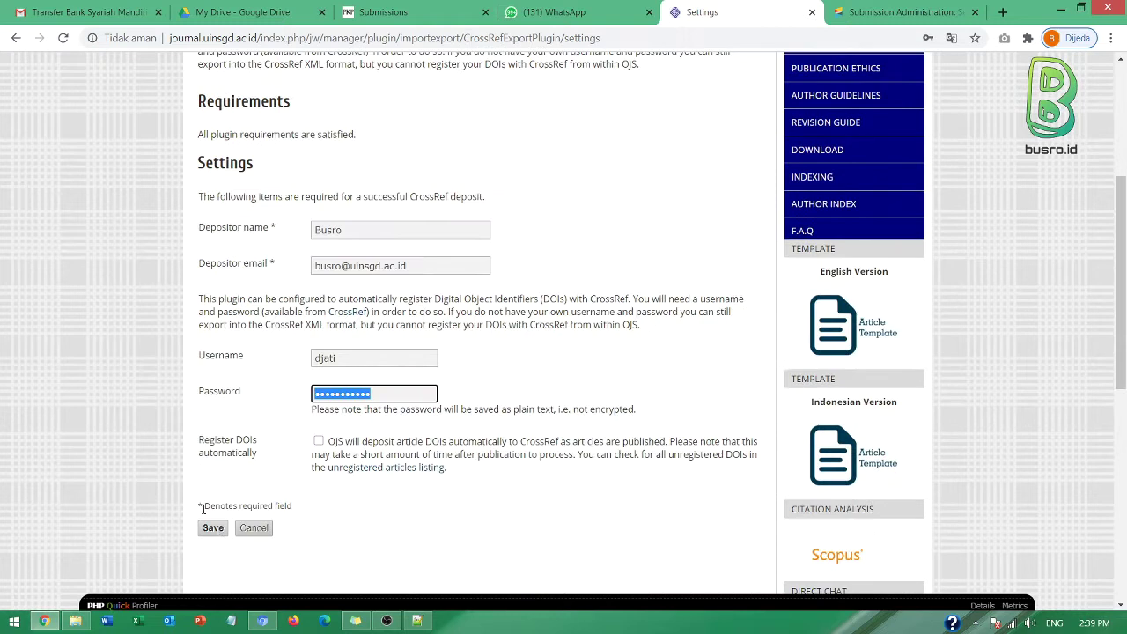
{"action": "left_click", "coordinate": [213, 528]}
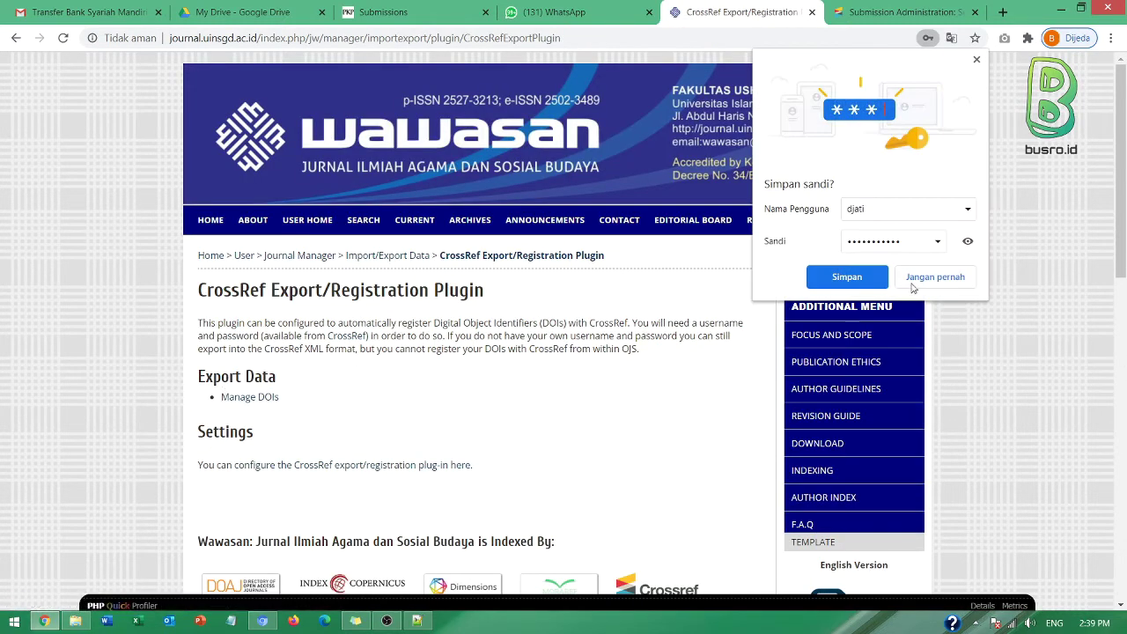
{"action": "left_click", "coordinate": [916, 280]}
- Reopen Manage DOIs, check the Crossref upload page's login form, and return to the DOI list
{"action": "left_click", "coordinate": [231, 397]}
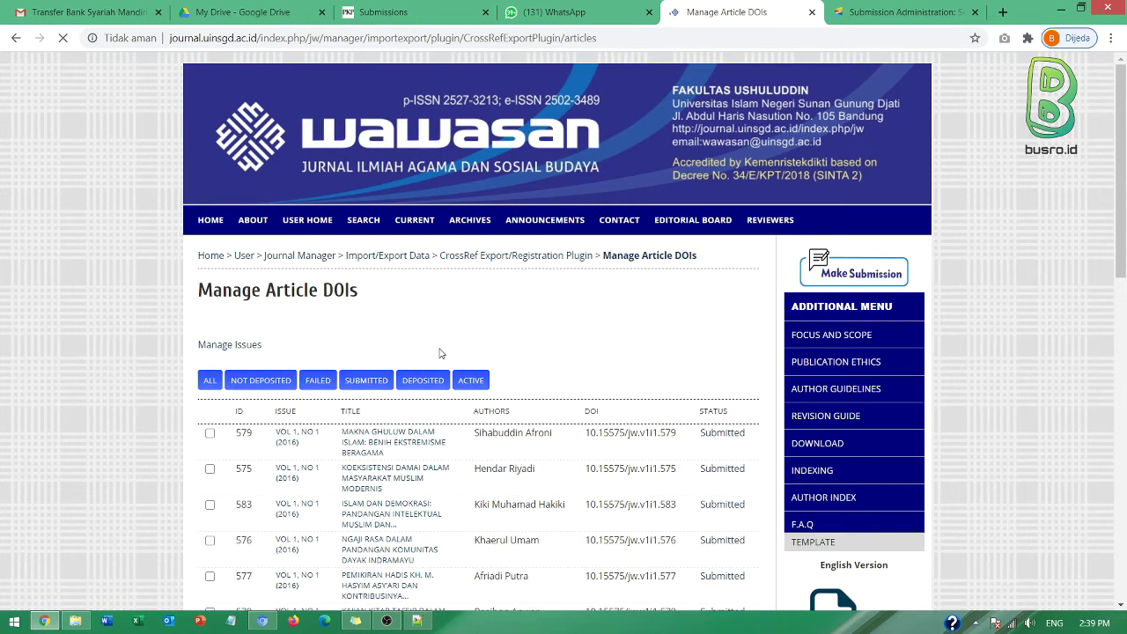
{"action": "left_click", "coordinate": [898, 11]}
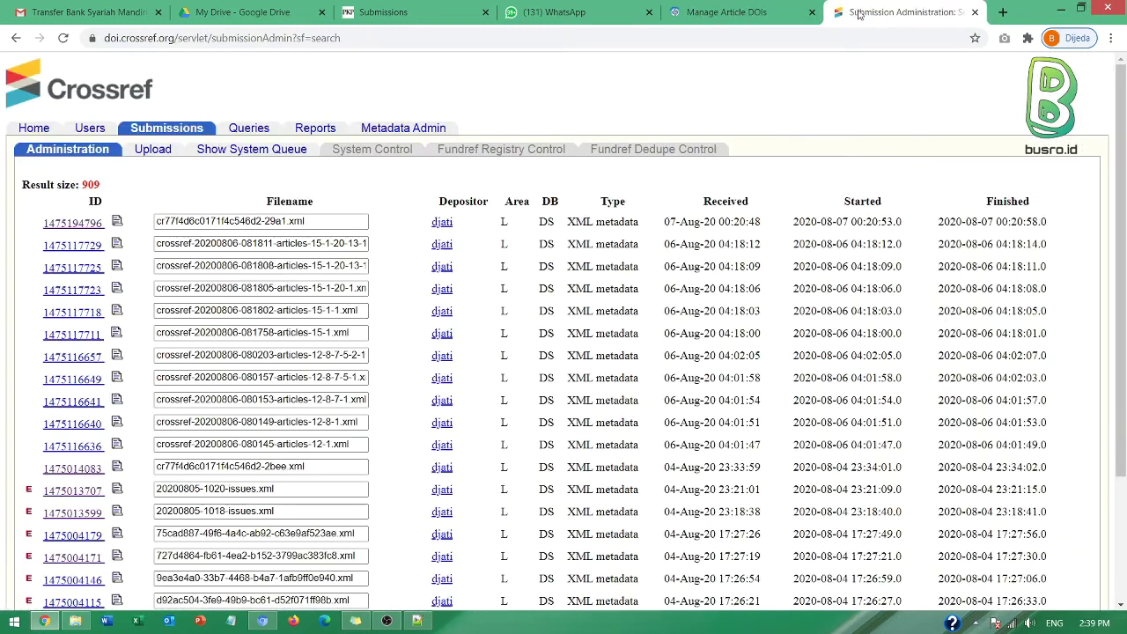
{"action": "left_click", "coordinate": [158, 152]}
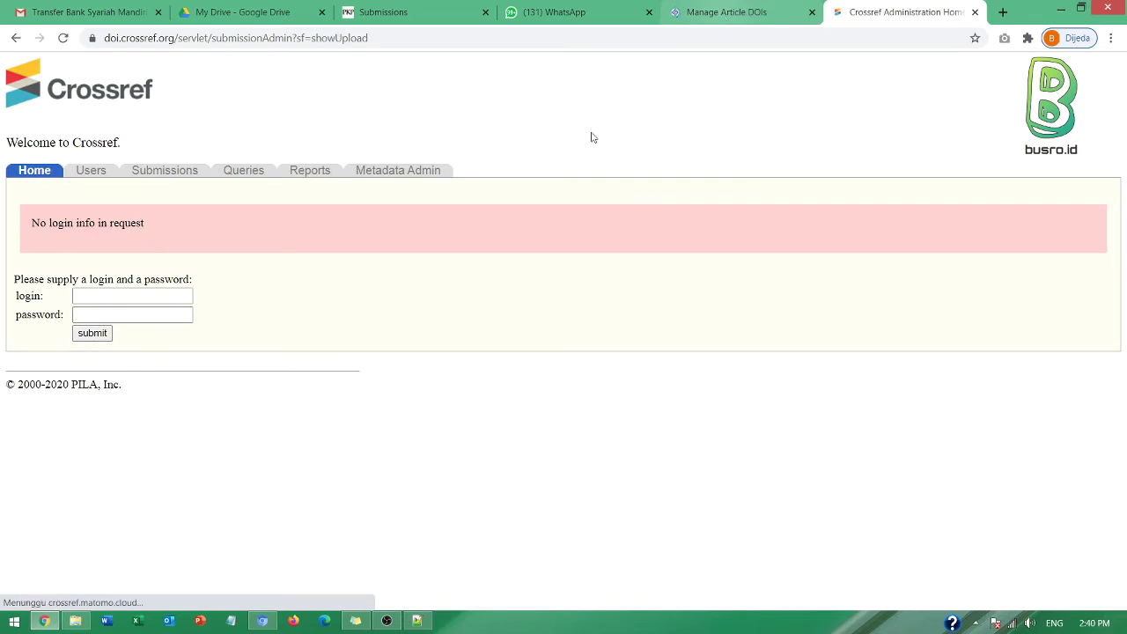
{"action": "left_click", "coordinate": [164, 296]}
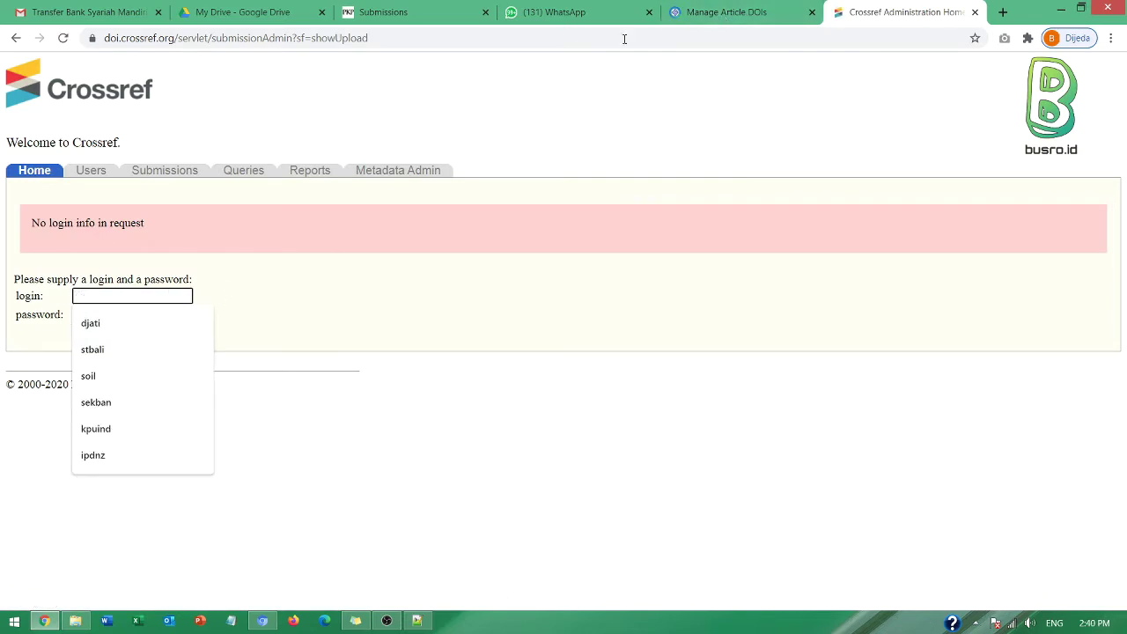
{"action": "left_click", "coordinate": [727, 12]}
{"action": "scroll", "coordinate": [711, 317], "scroll_direction": "down", "scroll_amount": 2}
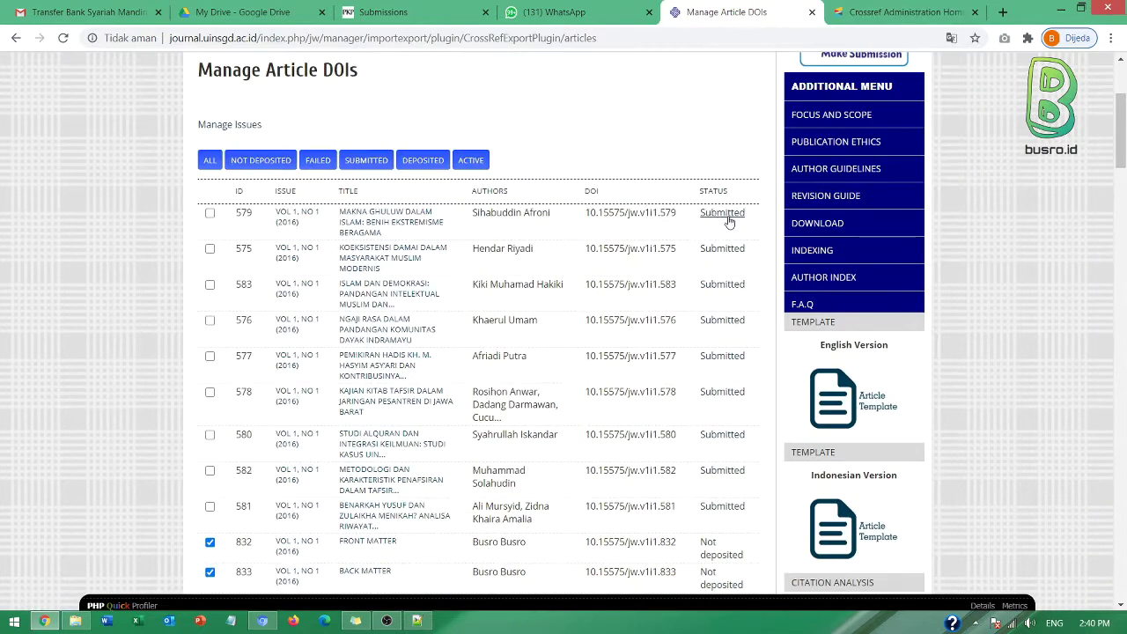
{"action": "scroll", "coordinate": [713, 352], "scroll_direction": "down", "scroll_amount": 2}
{"action": "left_click_drag", "start_coordinate": [700, 396], "coordinate": [739, 405]}
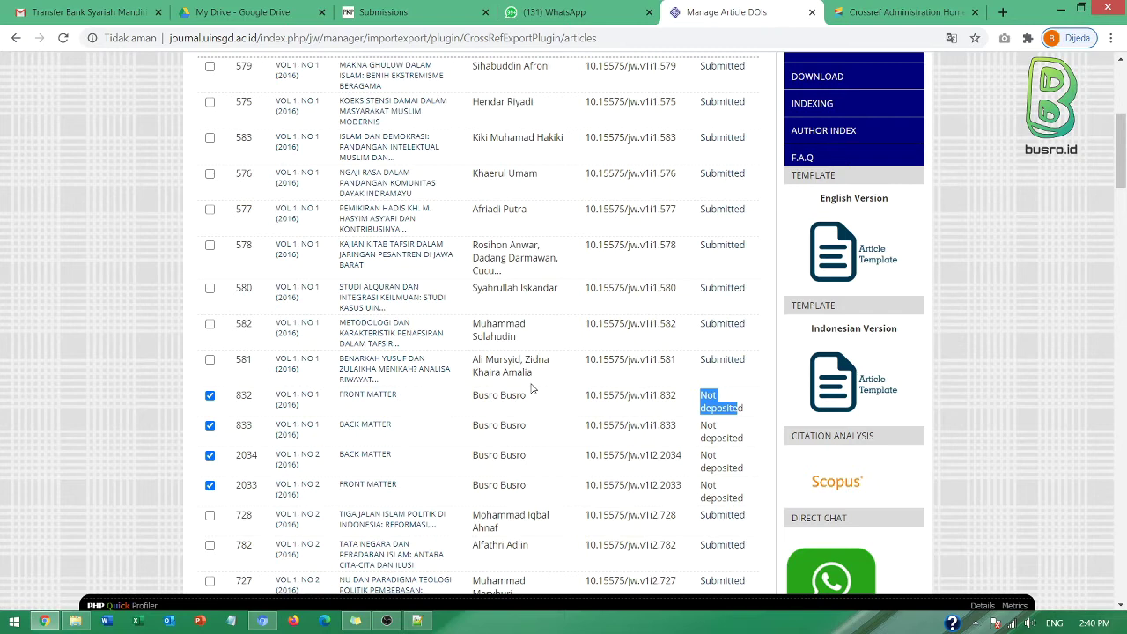
{"action": "scroll", "coordinate": [622, 394], "scroll_direction": "down", "scroll_amount": 8}
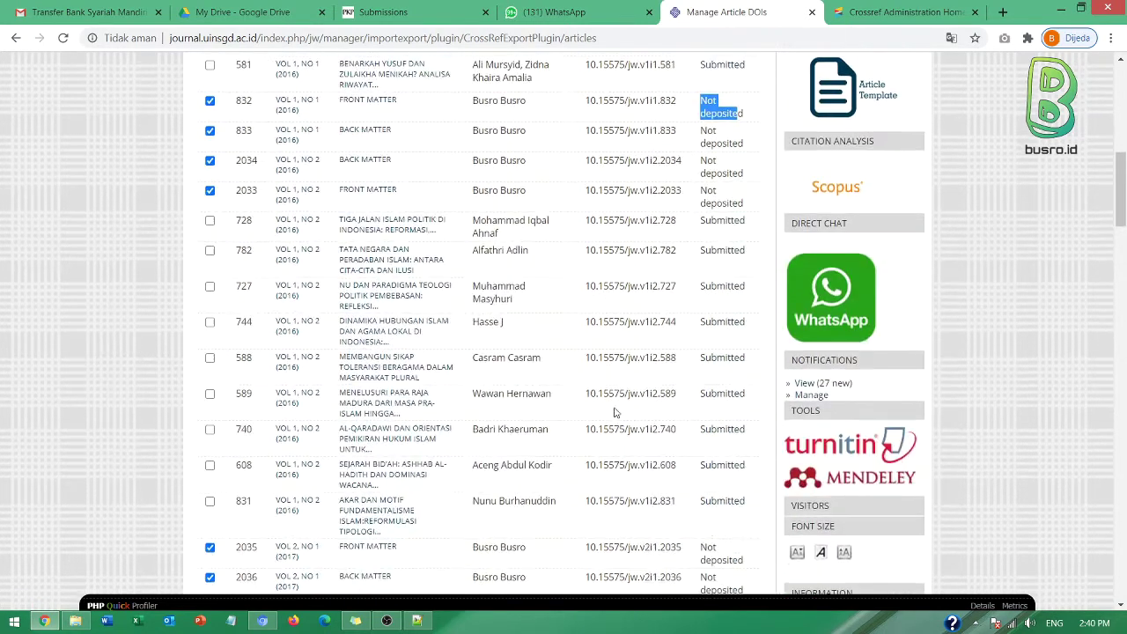
{"action": "scroll", "coordinate": [646, 396], "scroll_direction": "down", "scroll_amount": 3}
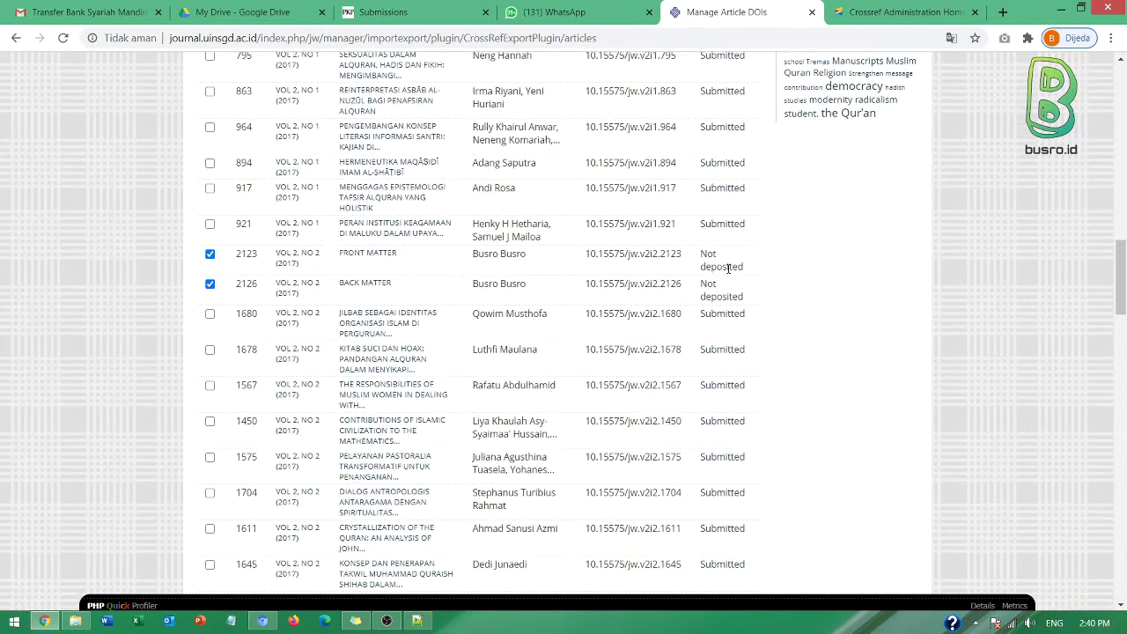
{"action": "scroll", "coordinate": [711, 290], "scroll_direction": "down", "scroll_amount": 8}
{"action": "scroll", "coordinate": [712, 294], "scroll_direction": "up", "scroll_amount": 3}
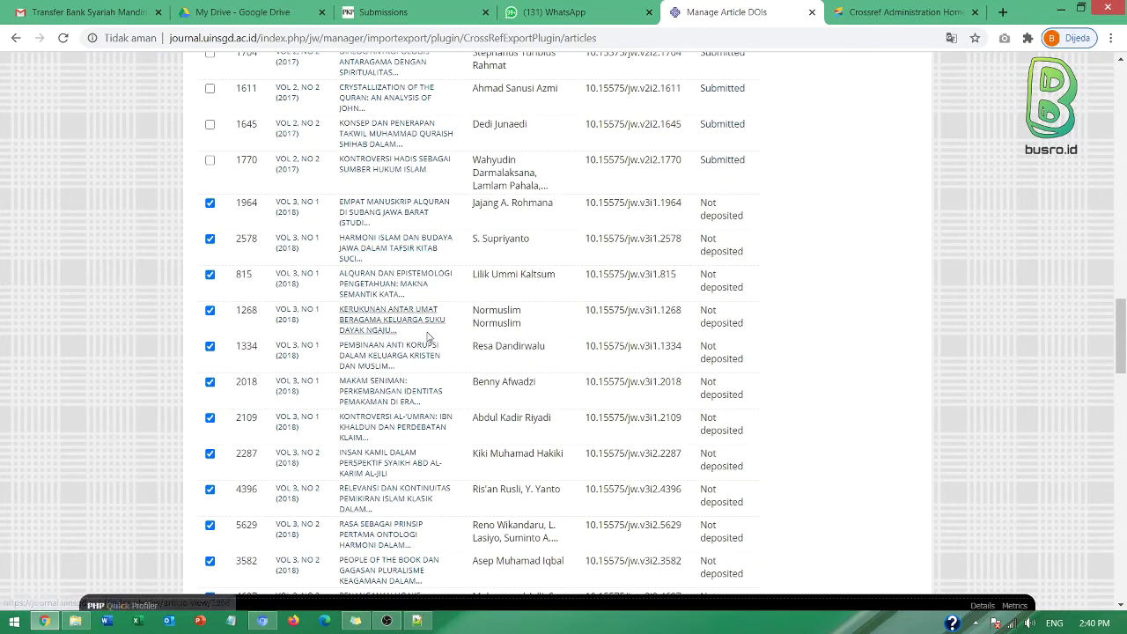
{"action": "left_click", "coordinate": [872, 14]}
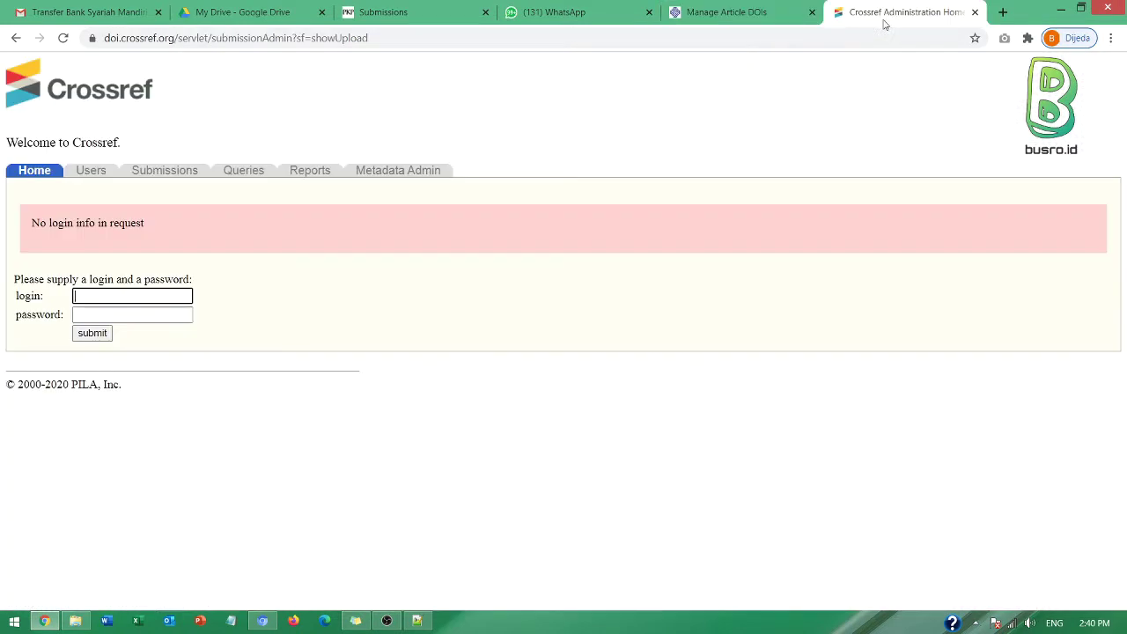
{"action": "left_click", "coordinate": [729, 16]}
{"action": "left_click_drag", "start_coordinate": [704, 205], "coordinate": [743, 230]}
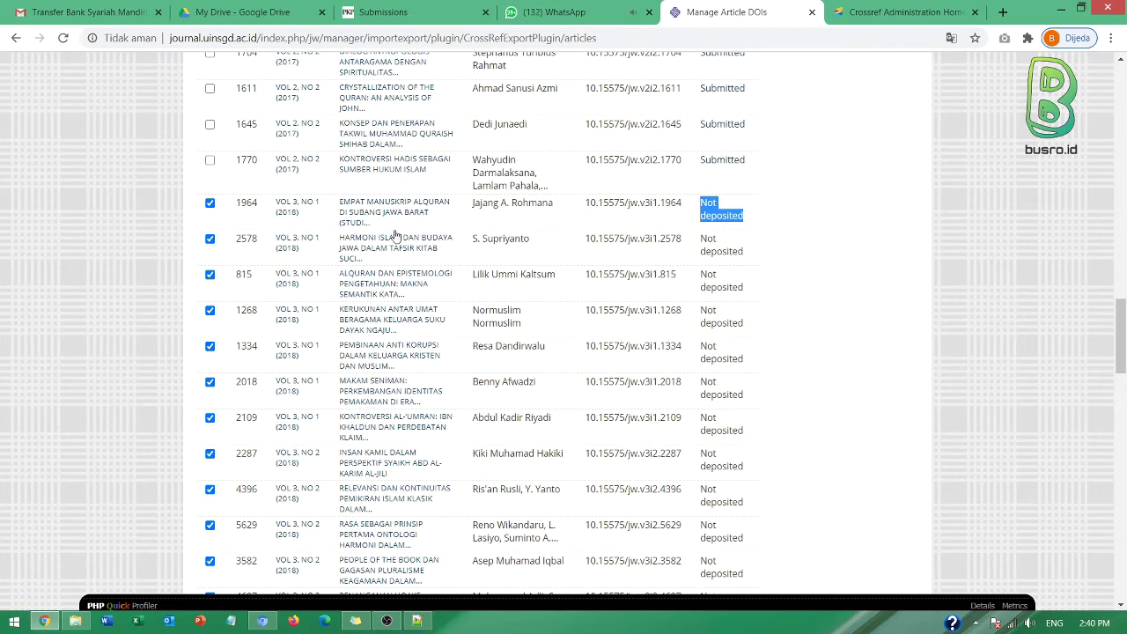
{"action": "scroll", "coordinate": [407, 316], "scroll_direction": "down", "scroll_amount": 1}
{"action": "scroll", "coordinate": [407, 316], "scroll_direction": "down", "scroll_amount": 20}
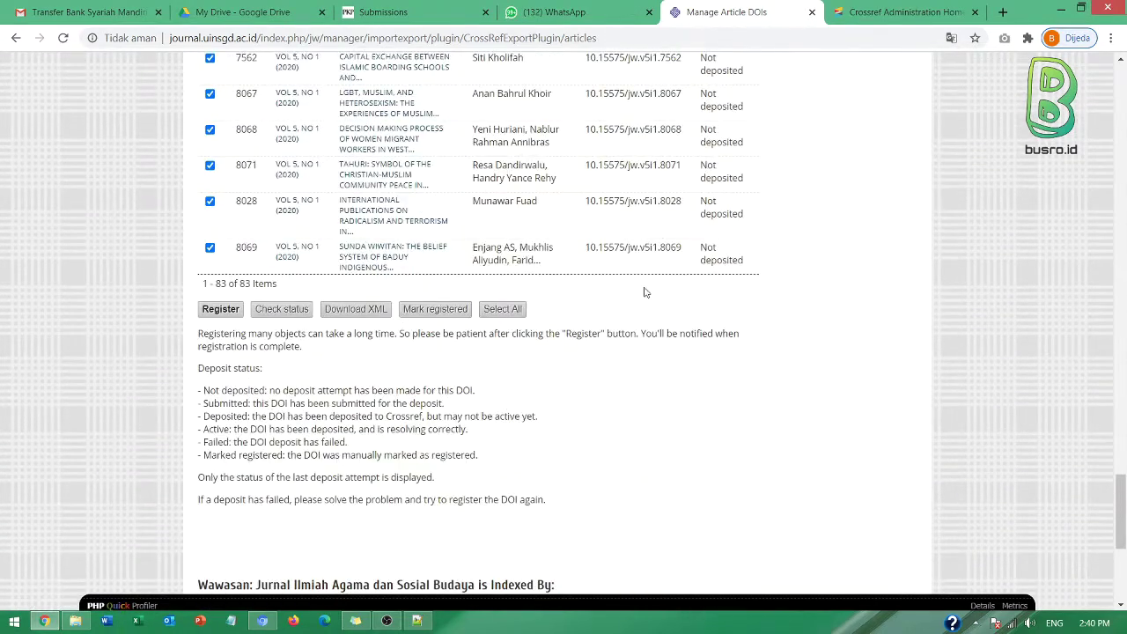
{"action": "left_click", "coordinate": [889, 12]}
{"action": "left_click", "coordinate": [754, 12]}
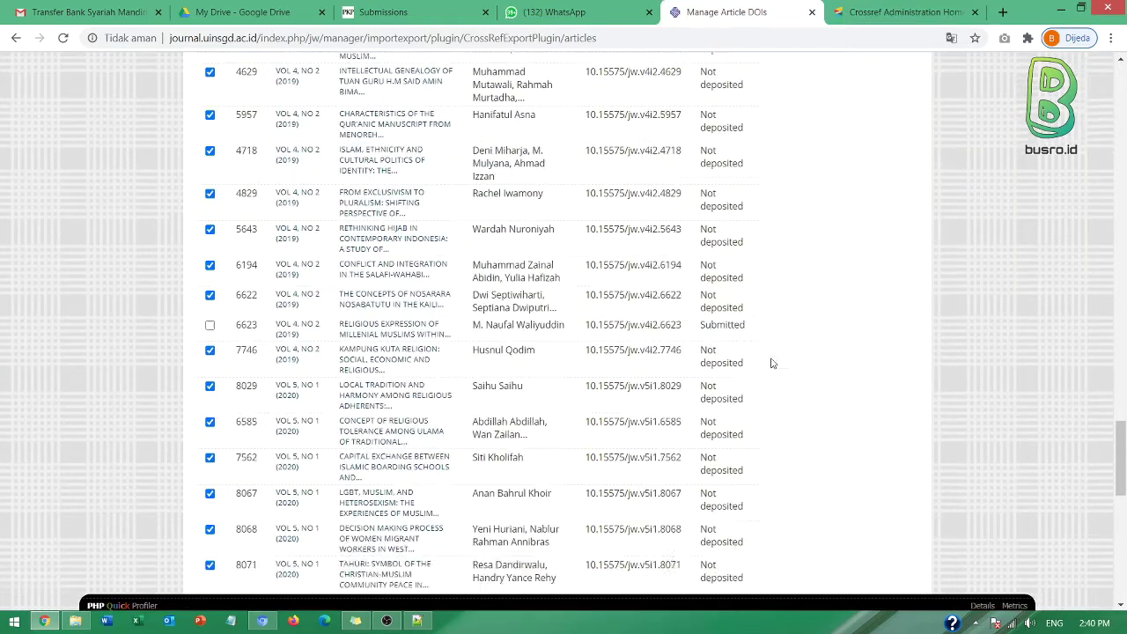
{"action": "scroll", "coordinate": [762, 279], "scroll_direction": "up", "scroll_amount": 15}
{"action": "scroll", "coordinate": [762, 278], "scroll_direction": "up", "scroll_amount": 15}
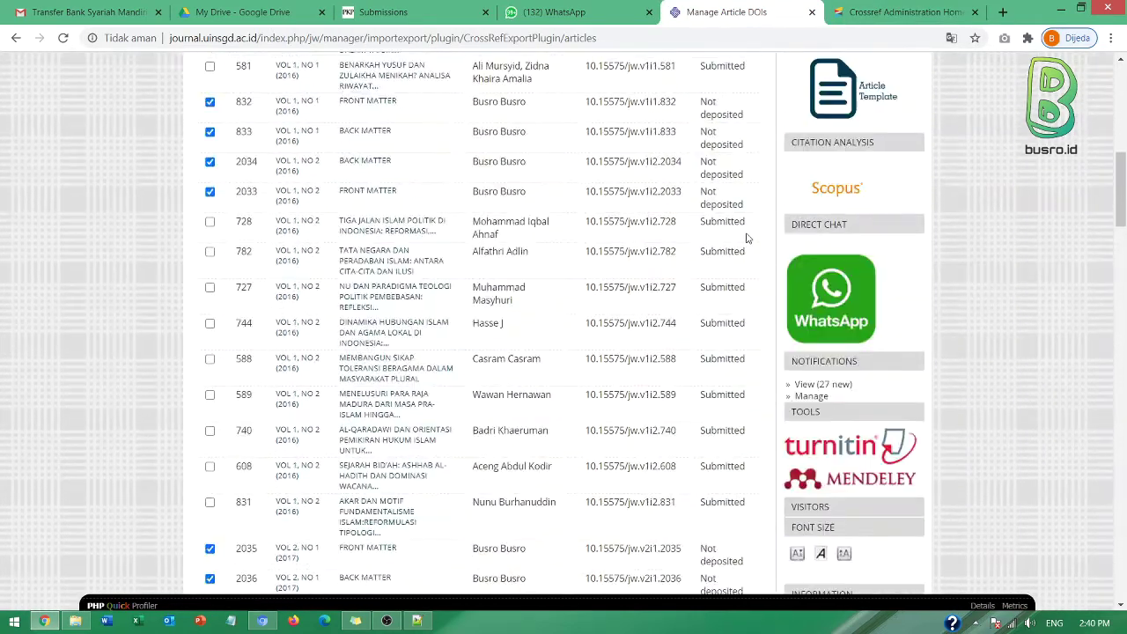
{"action": "scroll", "coordinate": [720, 280], "scroll_direction": "down", "scroll_amount": 3}
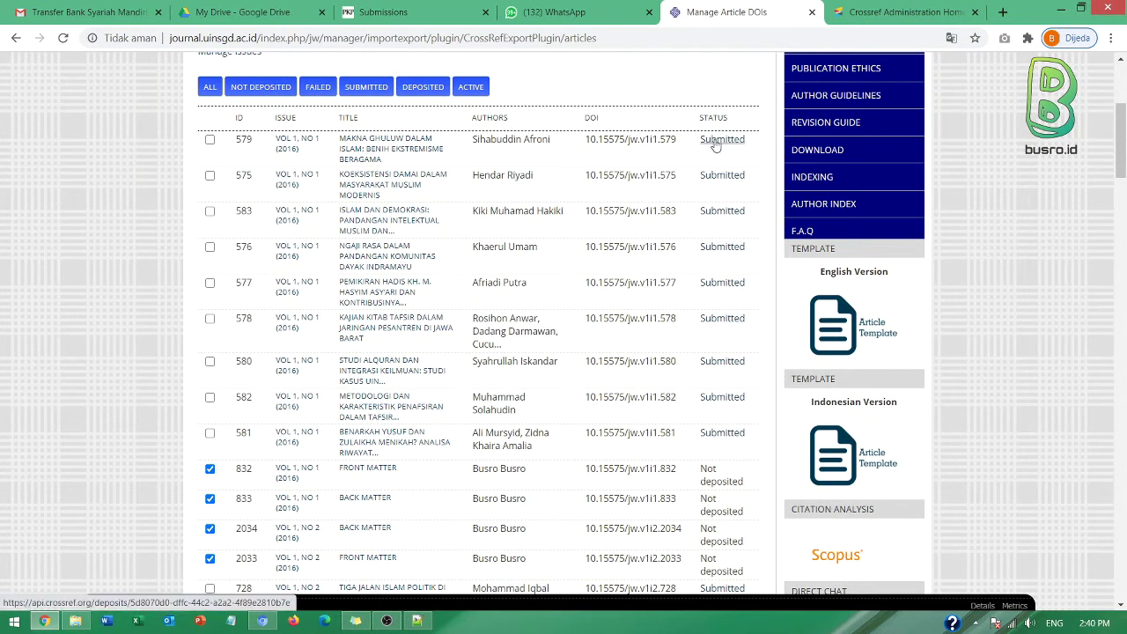
{"action": "scroll", "coordinate": [716, 145], "scroll_direction": "down", "scroll_amount": 12}
{"action": "triple_click", "coordinate": [720, 503]}
{"action": "scroll", "coordinate": [720, 324], "scroll_direction": "down", "scroll_amount": 4}
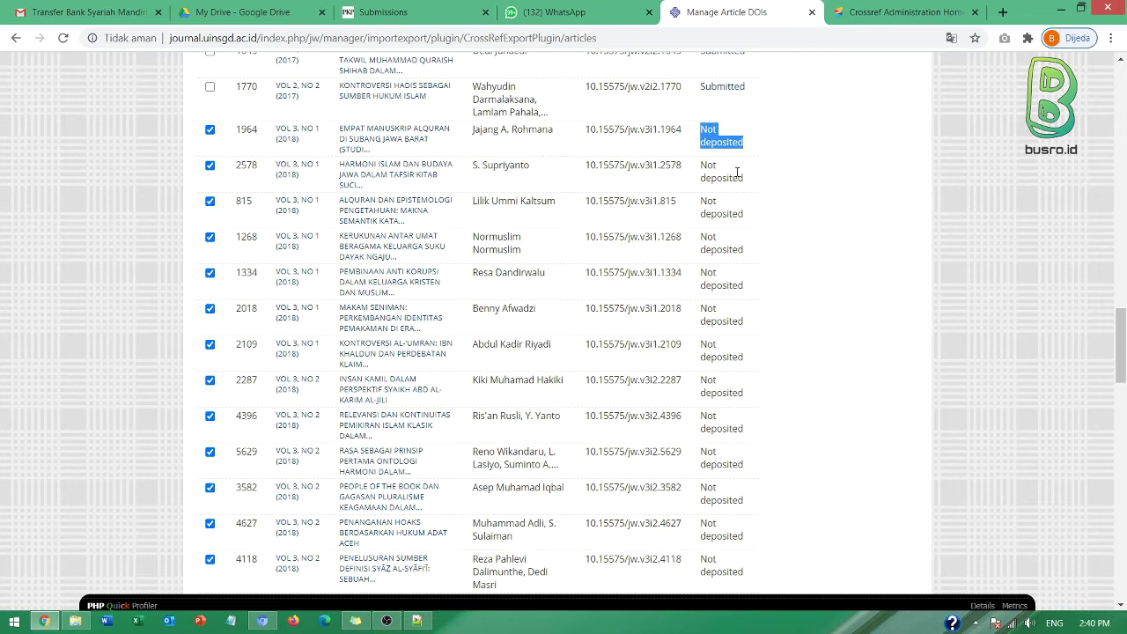
{"action": "scroll", "coordinate": [737, 171], "scroll_direction": "up", "scroll_amount": 5}
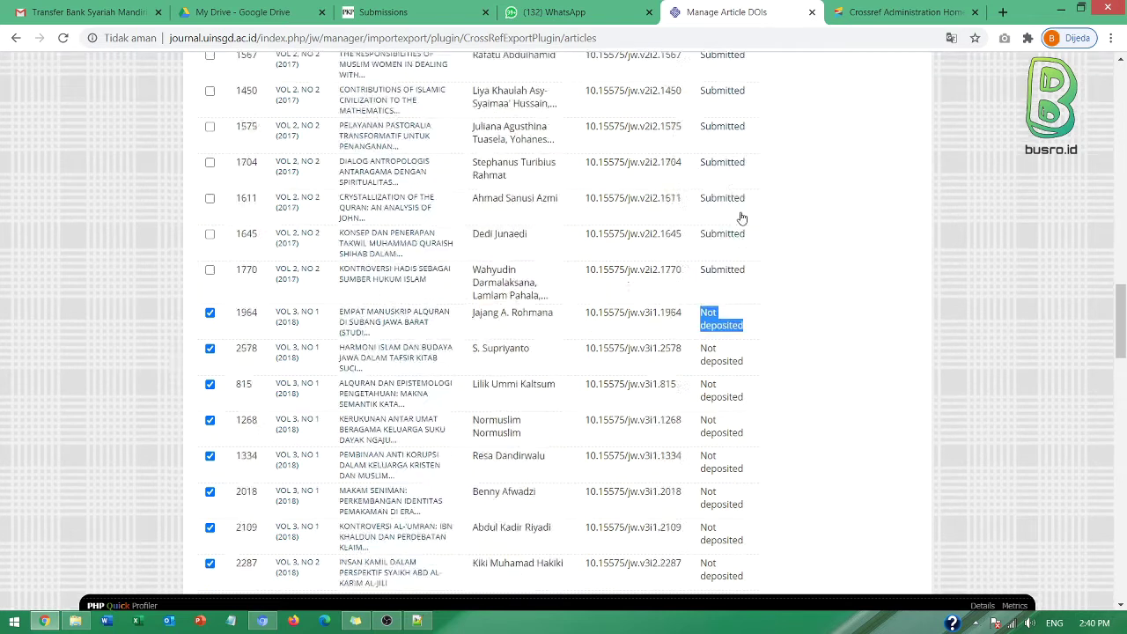
{"action": "scroll", "coordinate": [752, 261], "scroll_direction": "down", "scroll_amount": 4}
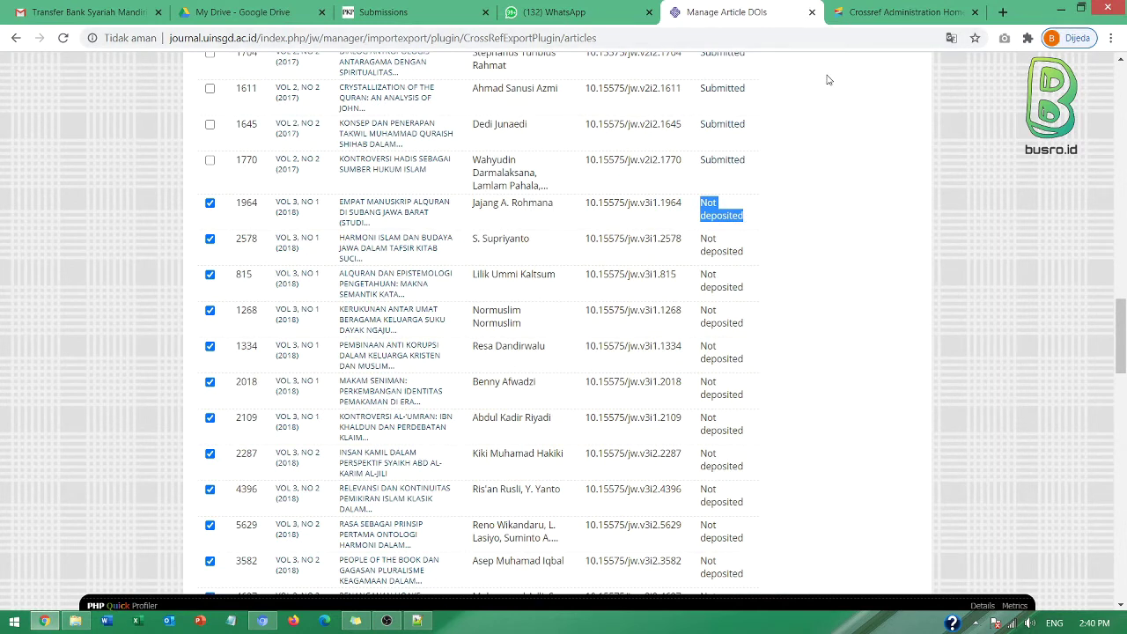
- Fill the Crossref Administration login field with the saved username, leaving the password blank
{"action": "left_click", "coordinate": [880, 14]}
{"action": "left_click", "coordinate": [180, 296]}
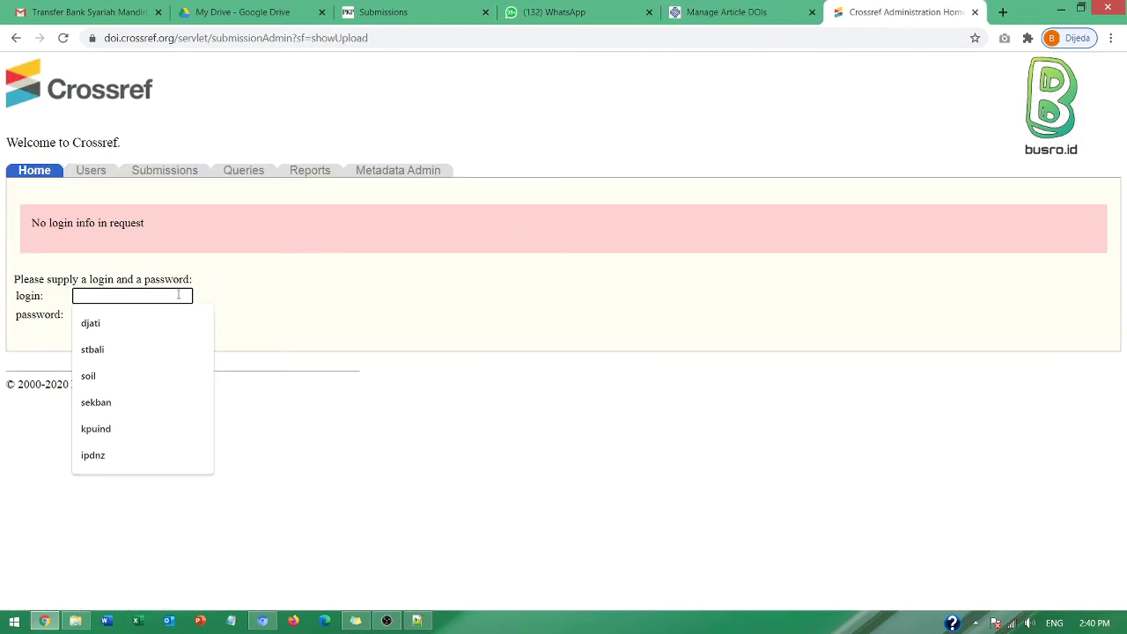
{"action": "left_click", "coordinate": [174, 322]}
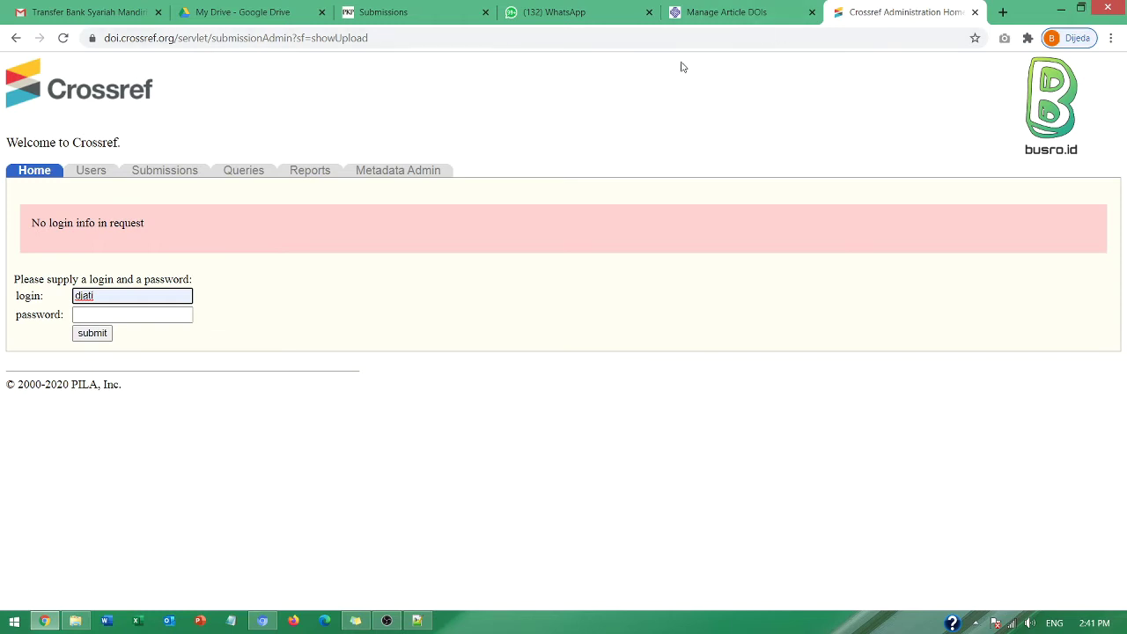
- Open article 1964 'Empat Manuskrip Alquran di Subang Jawa Barat' in a new tab
{"action": "left_click", "coordinate": [738, 19]}
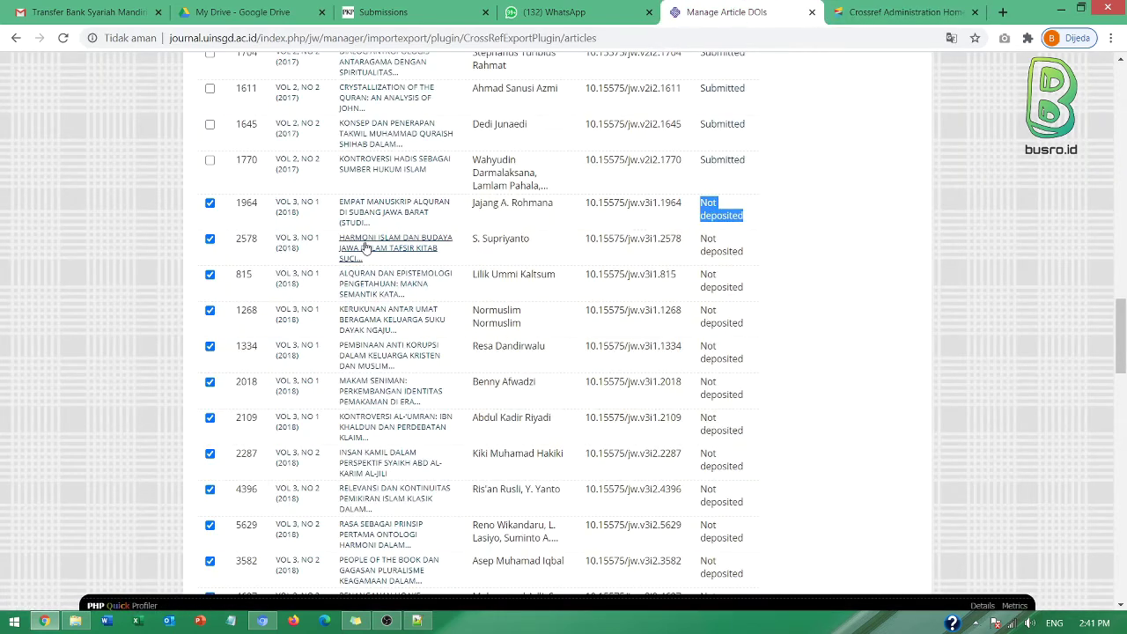
{"action": "left_click_drag", "start_coordinate": [338, 201], "coordinate": [355, 212]}
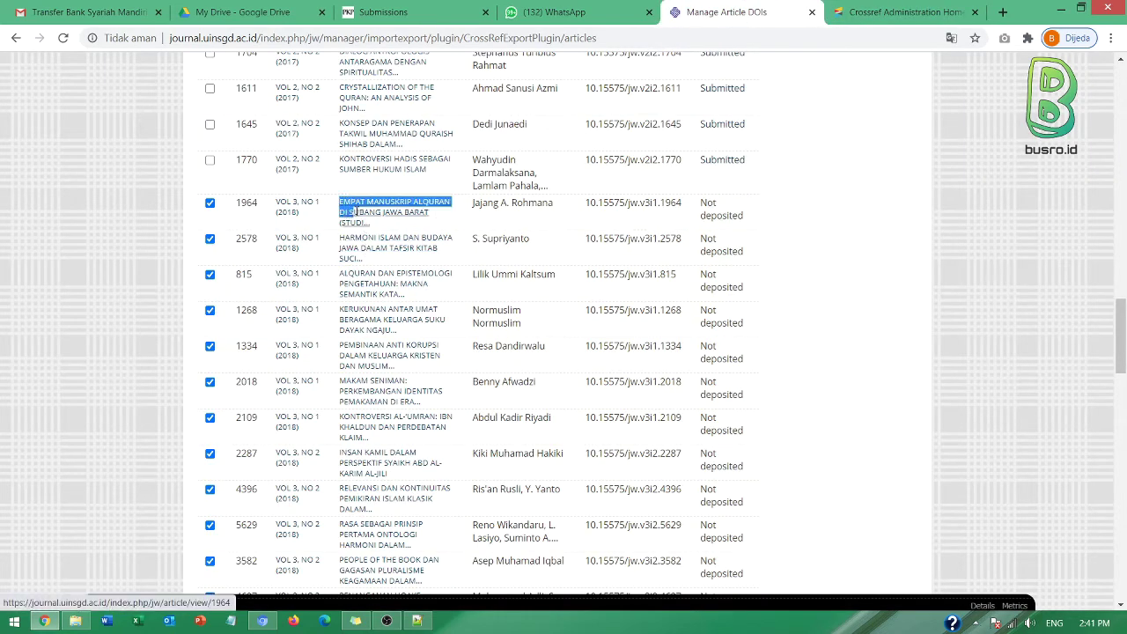
{"action": "left_click", "coordinate": [598, 205]}
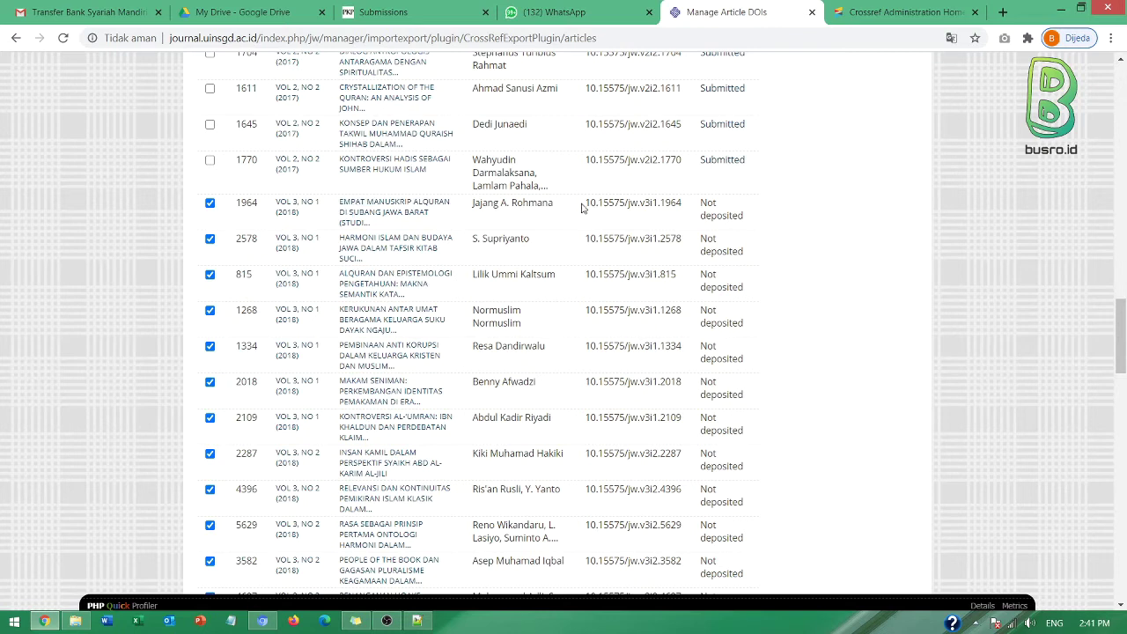
{"action": "right_click", "coordinate": [368, 210]}
{"action": "left_click", "coordinate": [400, 219]}
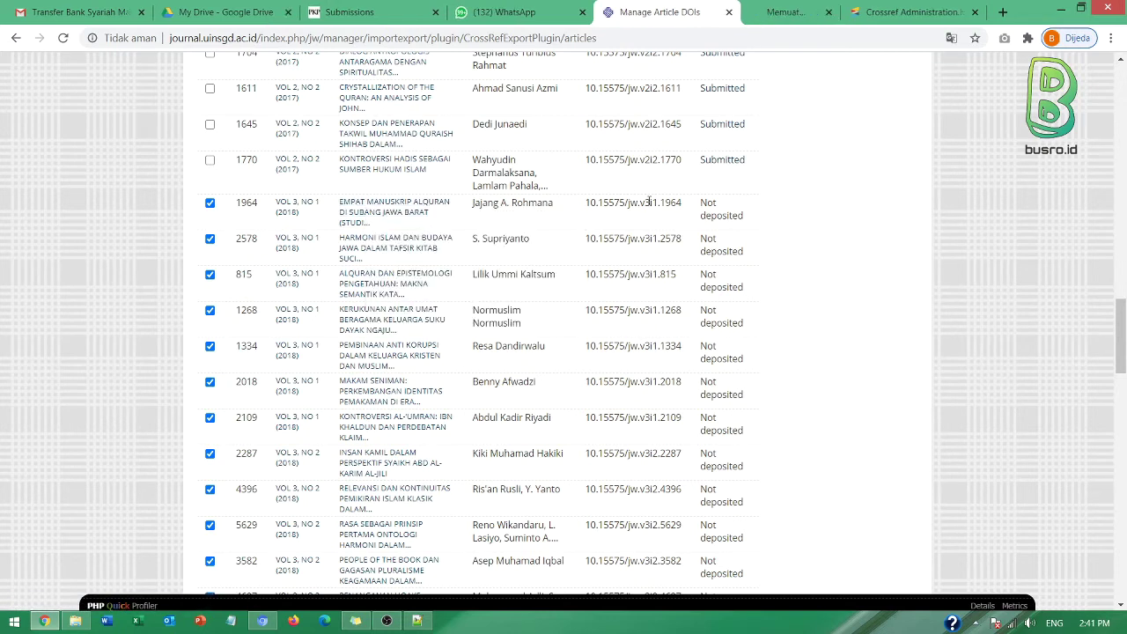
- Check article 1964's DOI link on its public page, then return to the DOI list
{"action": "left_click", "coordinate": [771, 15]}
{"action": "scroll", "coordinate": [368, 373], "scroll_direction": "down", "scroll_amount": 20}
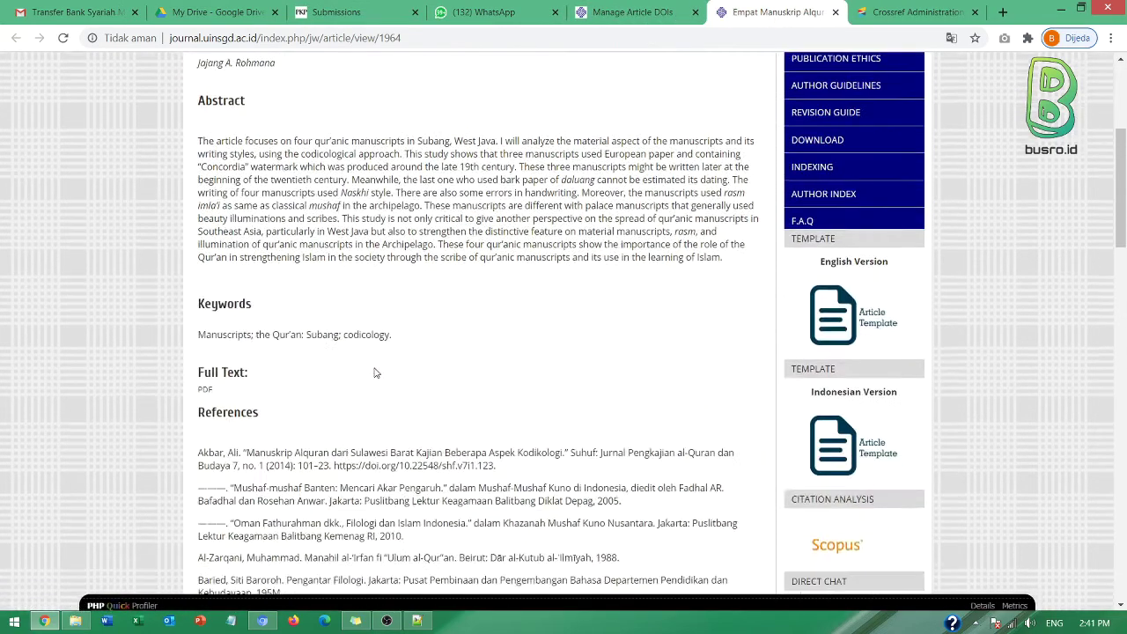
{"action": "scroll", "coordinate": [368, 374], "scroll_direction": "down", "scroll_amount": 3}
{"action": "scroll", "coordinate": [364, 319], "scroll_direction": "up", "scroll_amount": 2}
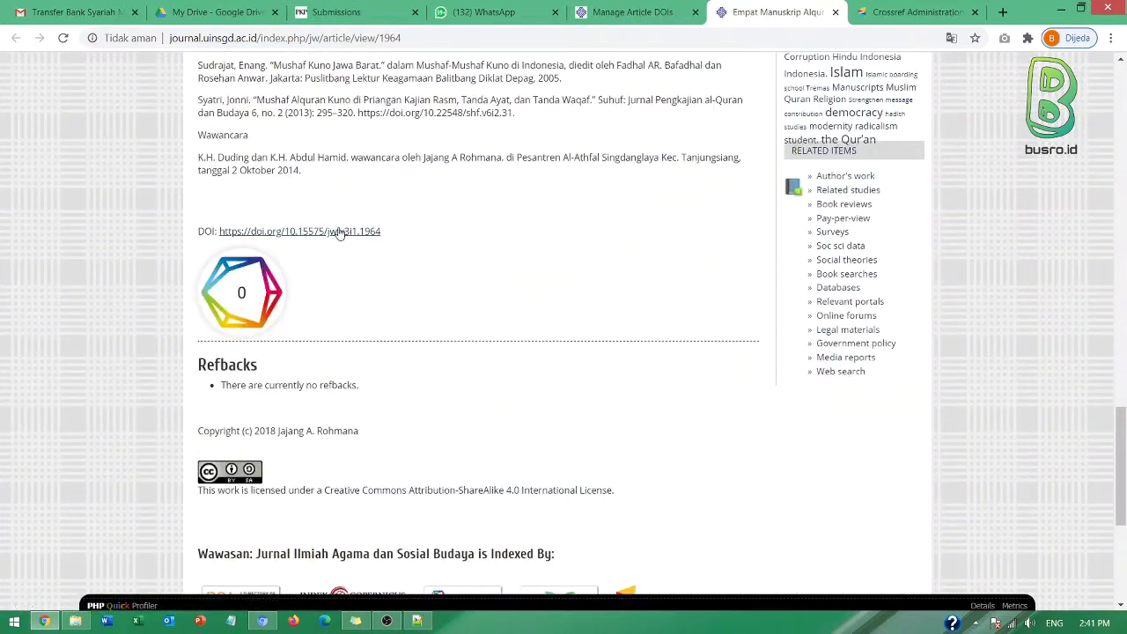
{"action": "left_click", "coordinate": [340, 232]}
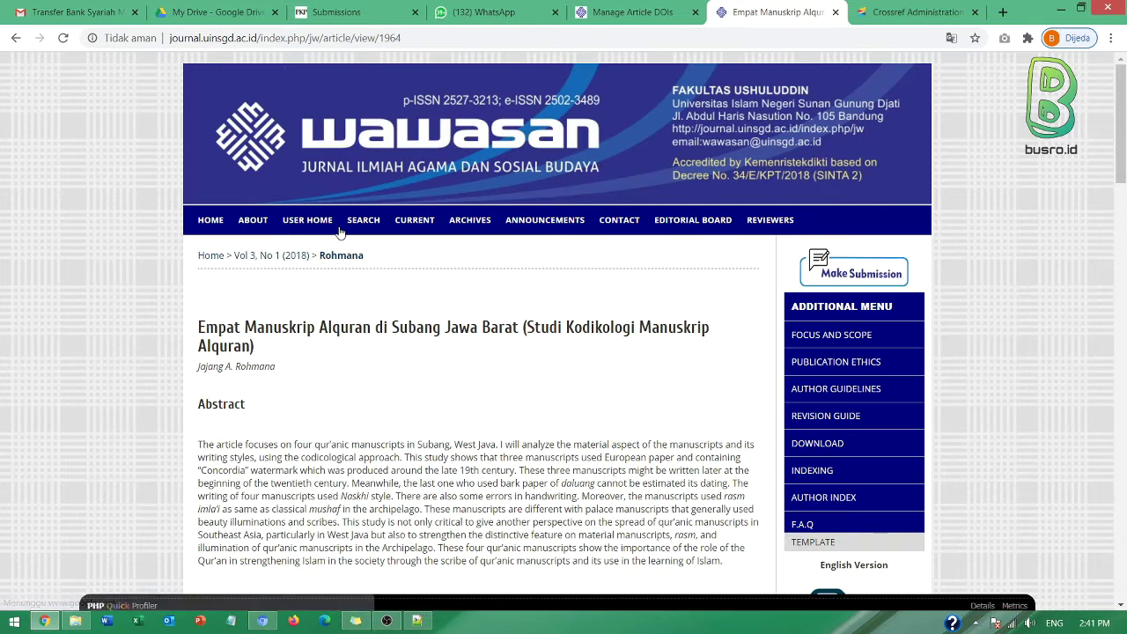
{"action": "left_click", "coordinate": [613, 13]}
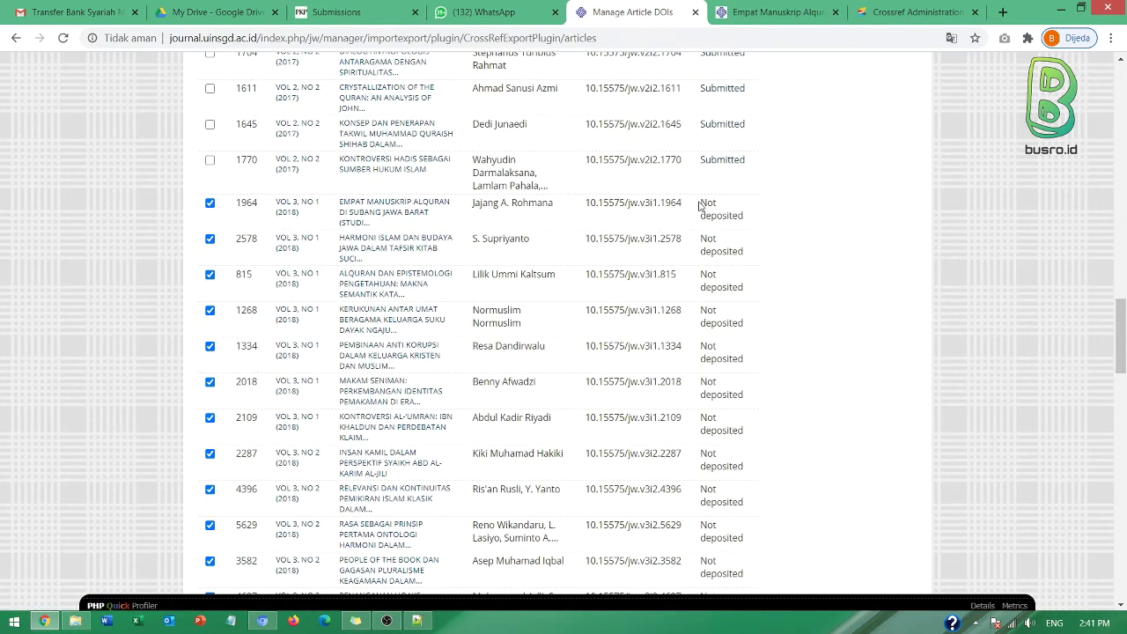
- Open article 815 'Alquran dan Epistemologi Pengetahuan' in a new tab, follow its DOI link, then return
{"action": "left_click_drag", "start_coordinate": [699, 203], "coordinate": [744, 217]}
{"action": "left_click", "coordinate": [390, 291]}
{"action": "scroll", "coordinate": [453, 302], "scroll_direction": "down", "scroll_amount": 20}
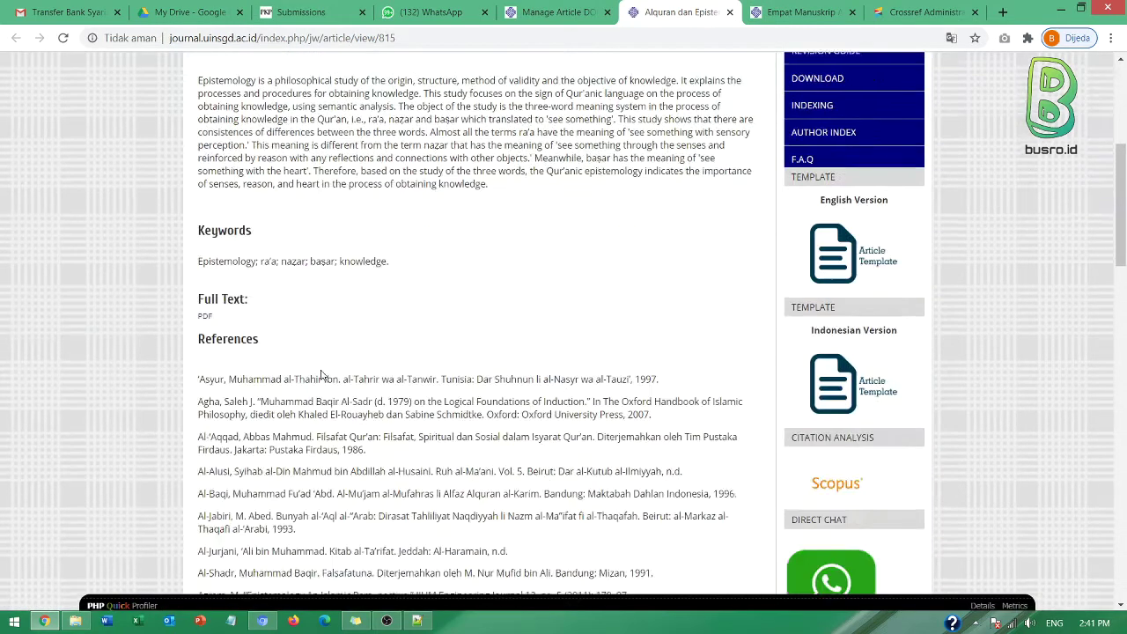
{"action": "scroll", "coordinate": [424, 267], "scroll_direction": "up", "scroll_amount": 2}
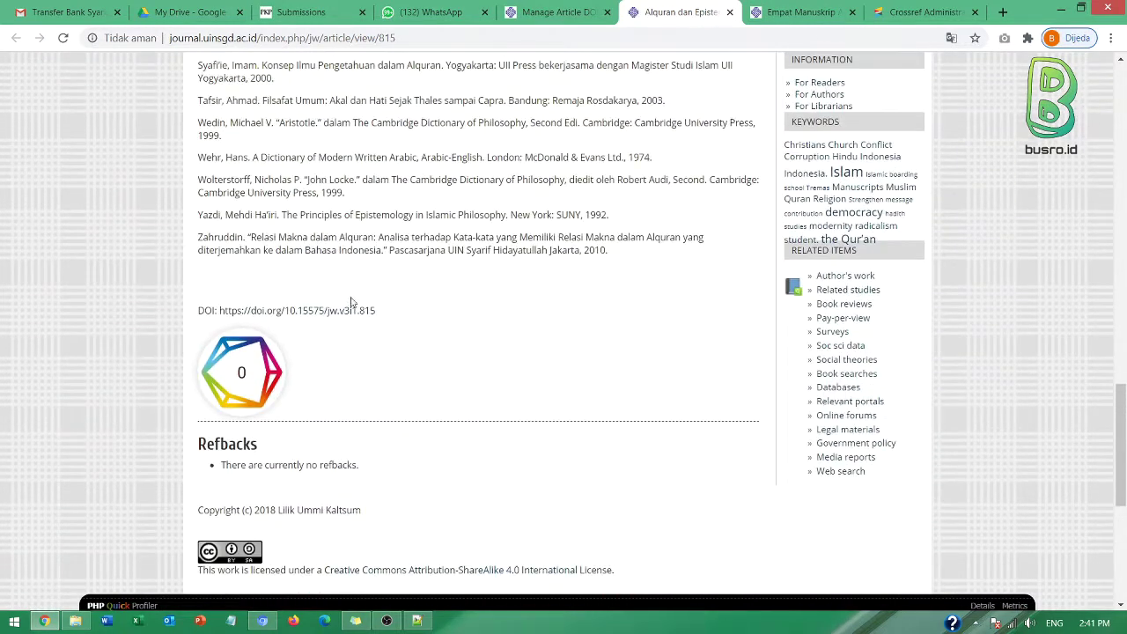
{"action": "left_click", "coordinate": [356, 309]}
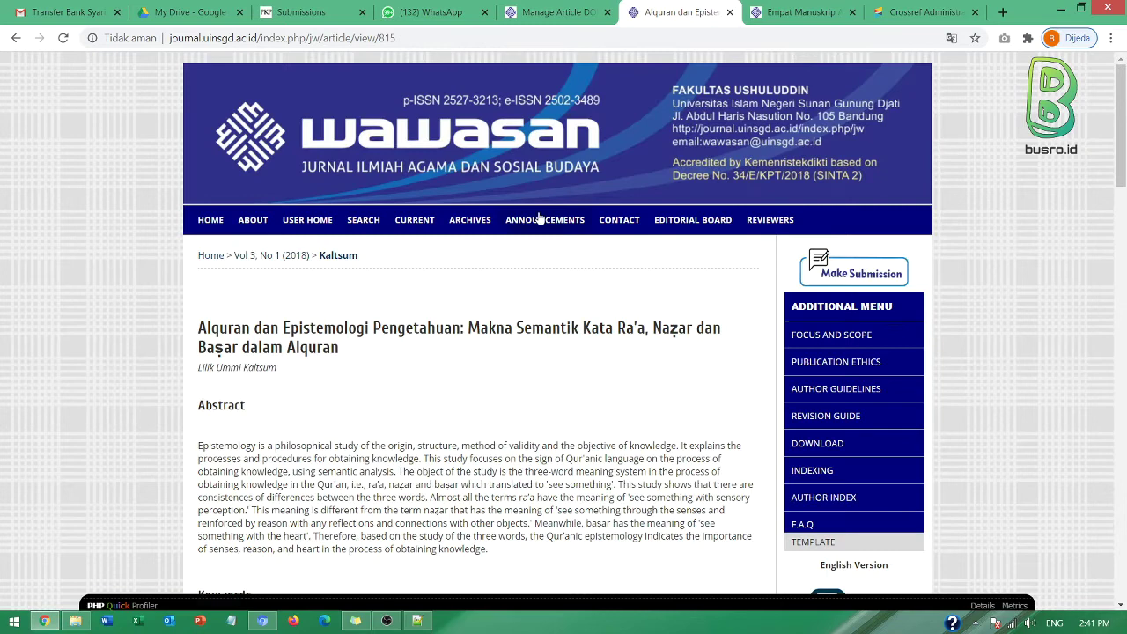
{"action": "left_click", "coordinate": [530, 21]}
{"action": "scroll", "coordinate": [629, 209], "scroll_direction": "up", "scroll_amount": 15}
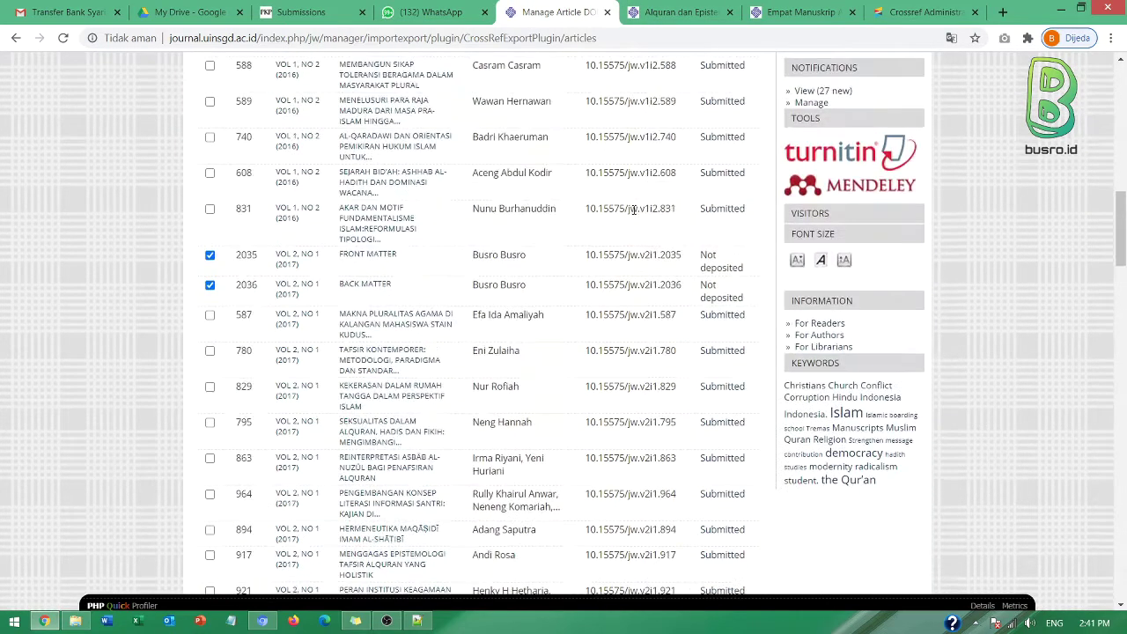
{"action": "scroll", "coordinate": [633, 210], "scroll_direction": "up", "scroll_amount": 4}
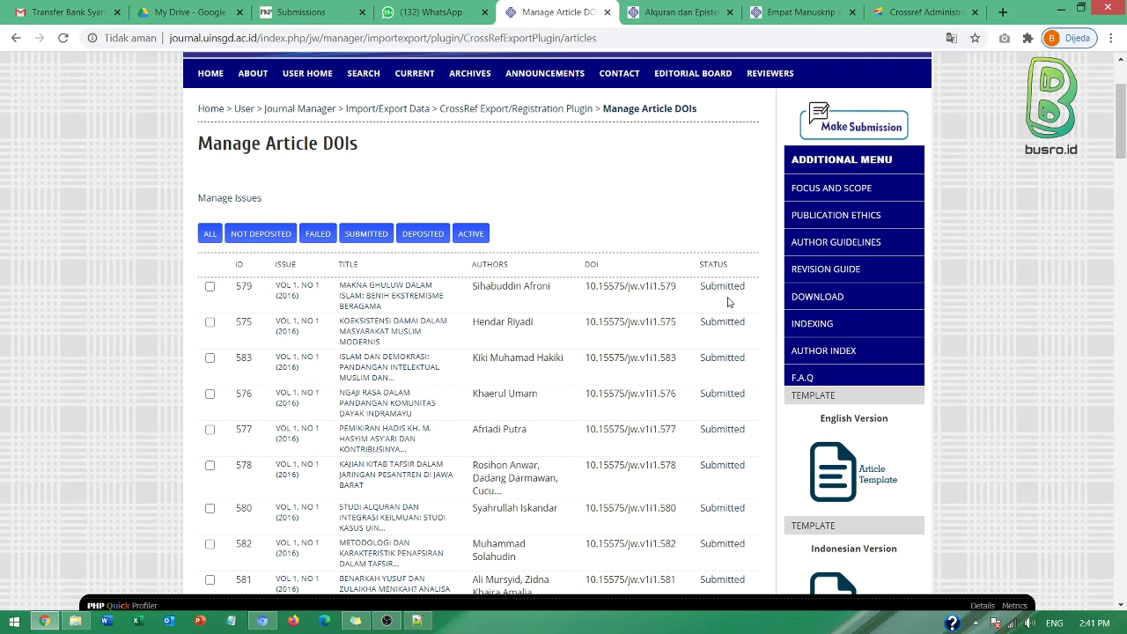
{"action": "left_click", "coordinate": [924, 12]}
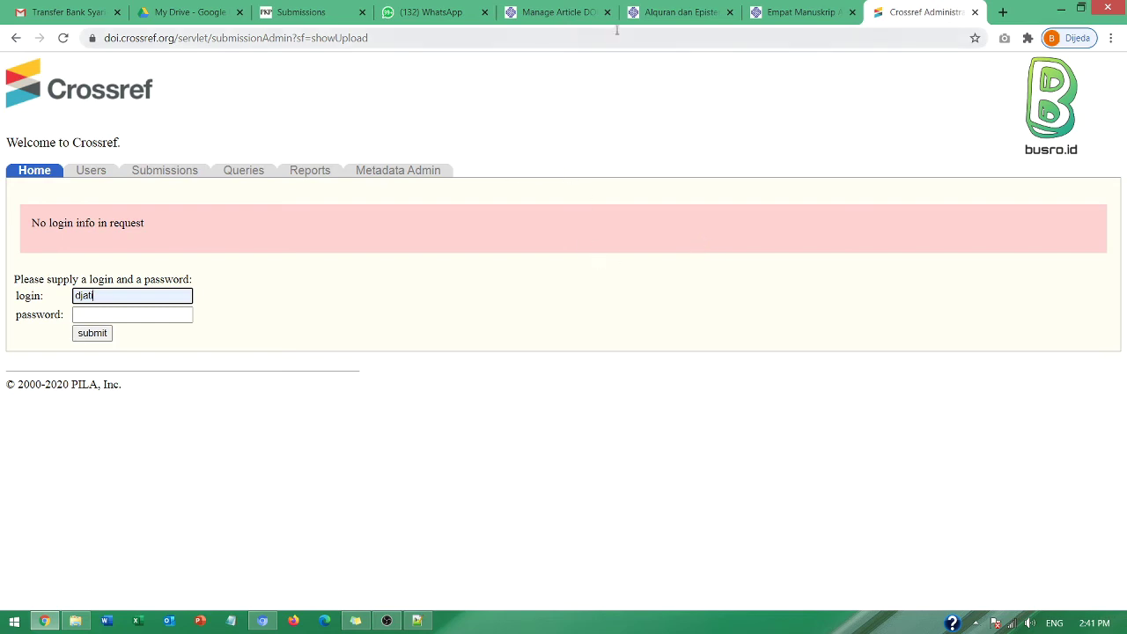
{"action": "left_click", "coordinate": [569, 13]}
{"action": "scroll", "coordinate": [717, 274], "scroll_direction": "down", "scroll_amount": 8}
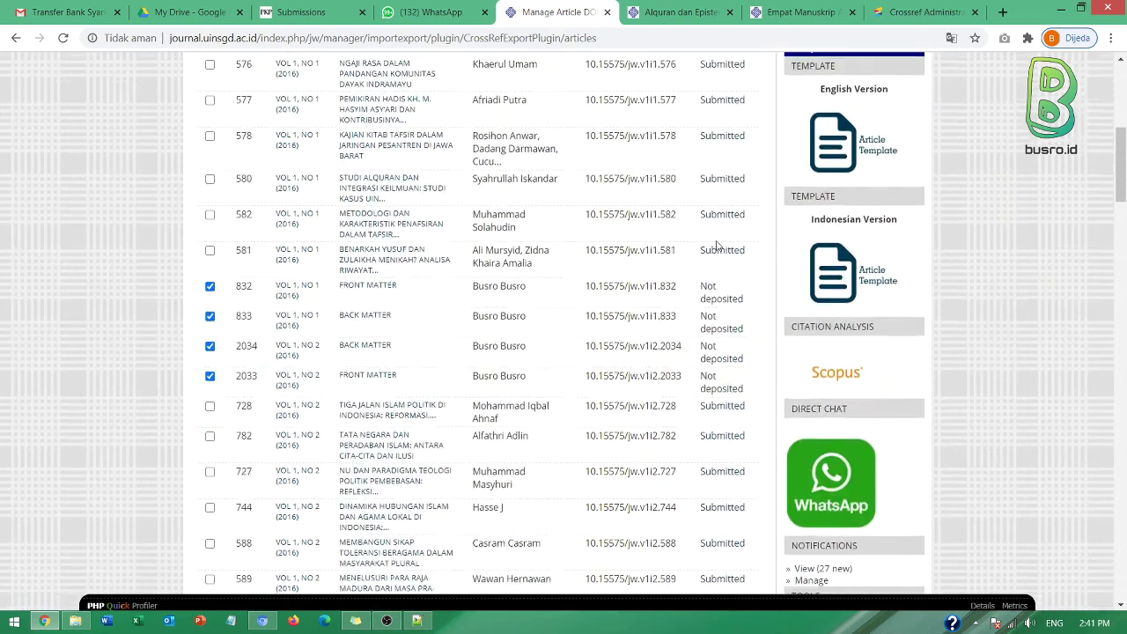
{"action": "scroll", "coordinate": [717, 273], "scroll_direction": "up", "scroll_amount": 4}
{"action": "scroll", "coordinate": [717, 274], "scroll_direction": "up", "scroll_amount": 6}
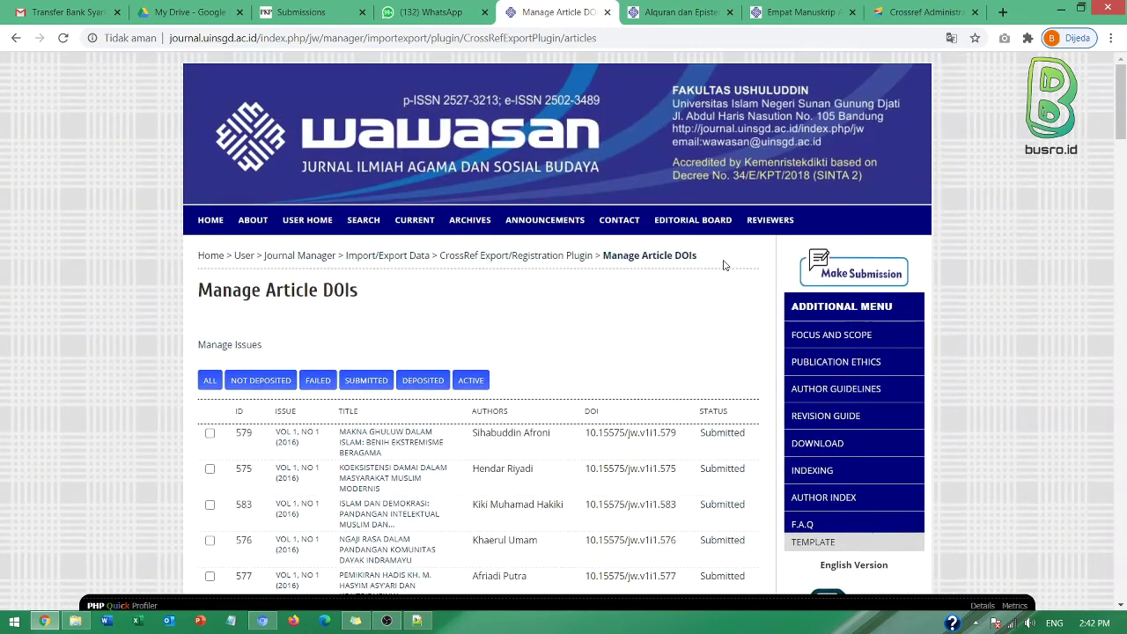